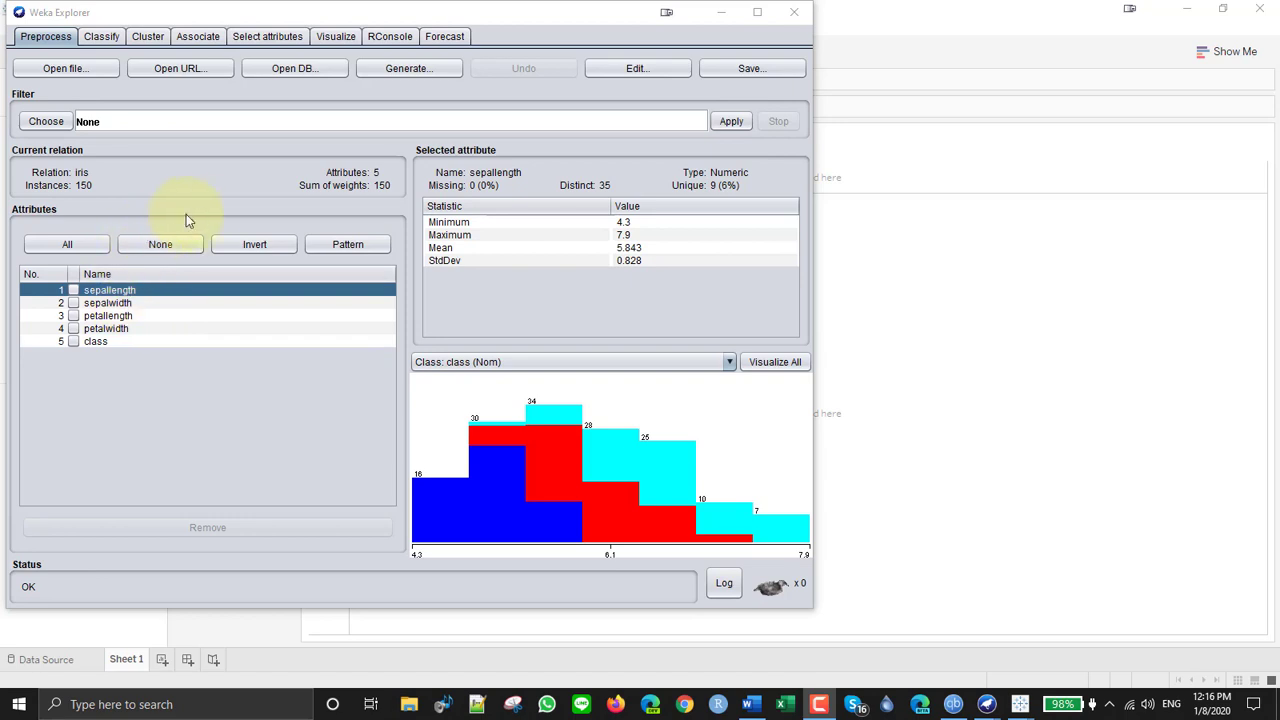
# Select sepallength in Weka Explorer to view its class-coloured histogram, then minimise Weka
pyautogui.click(119, 289)
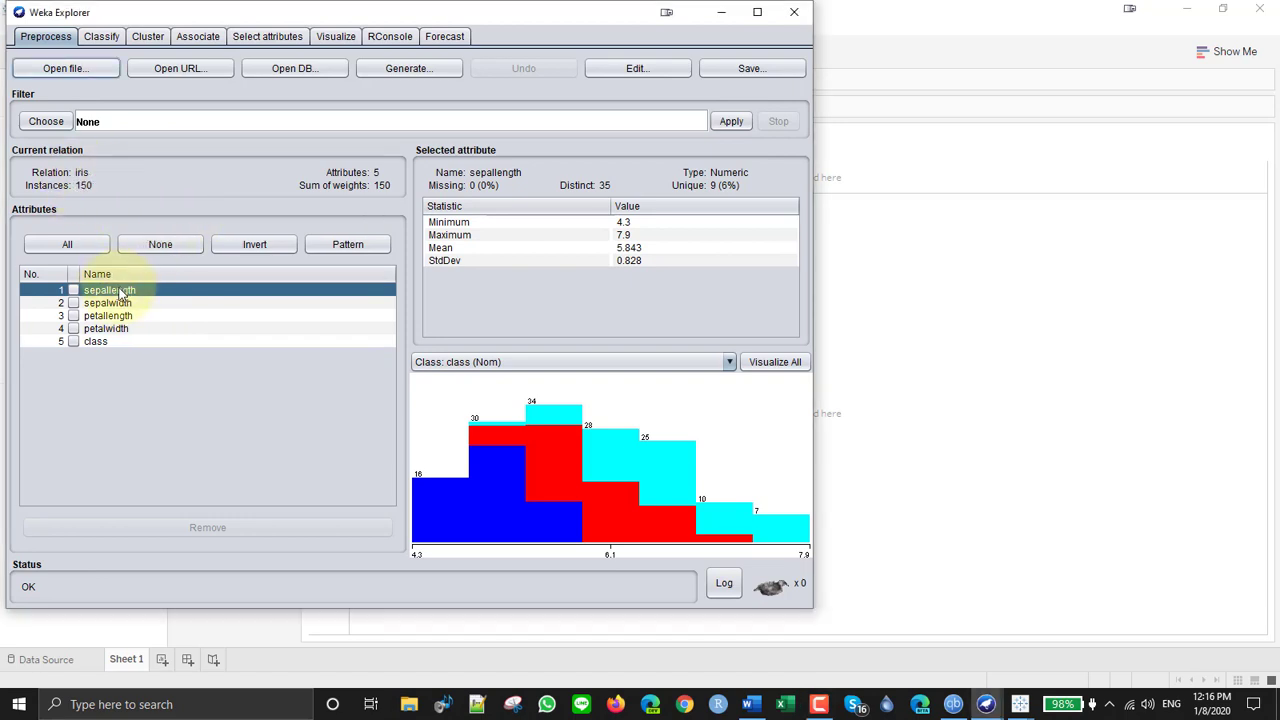
pyautogui.click(119, 289)
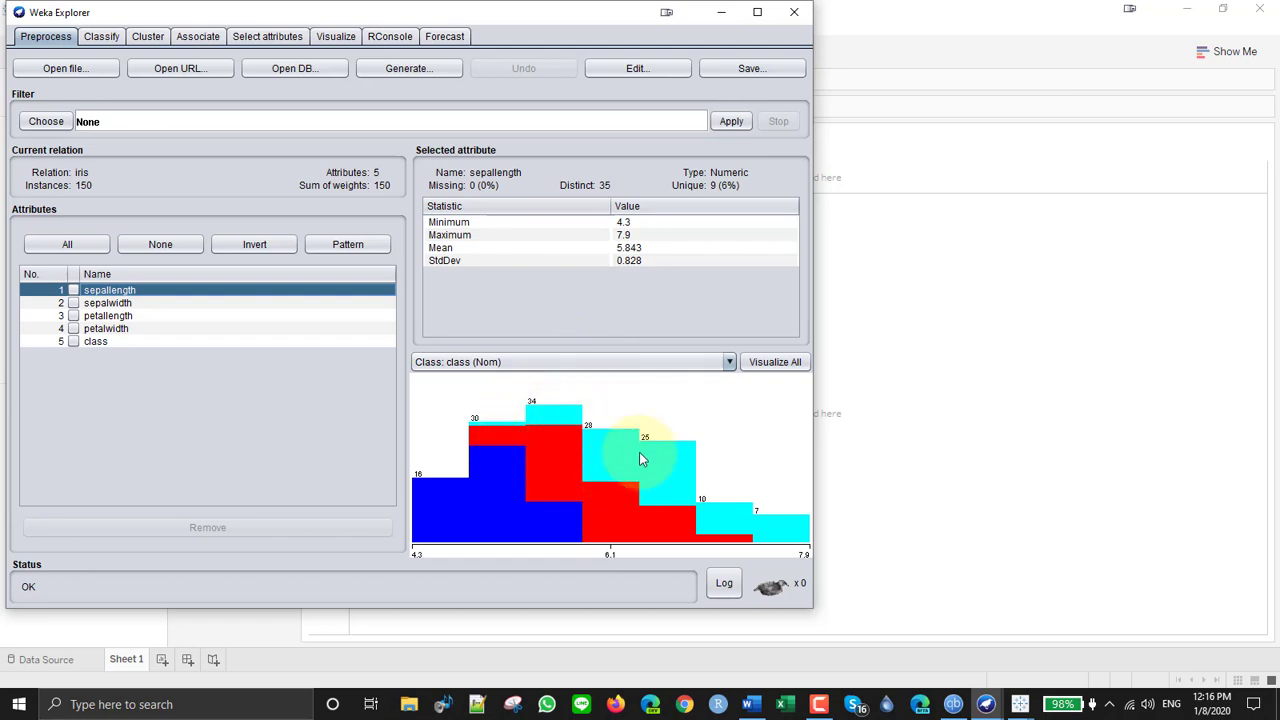
pyautogui.click(721, 12)
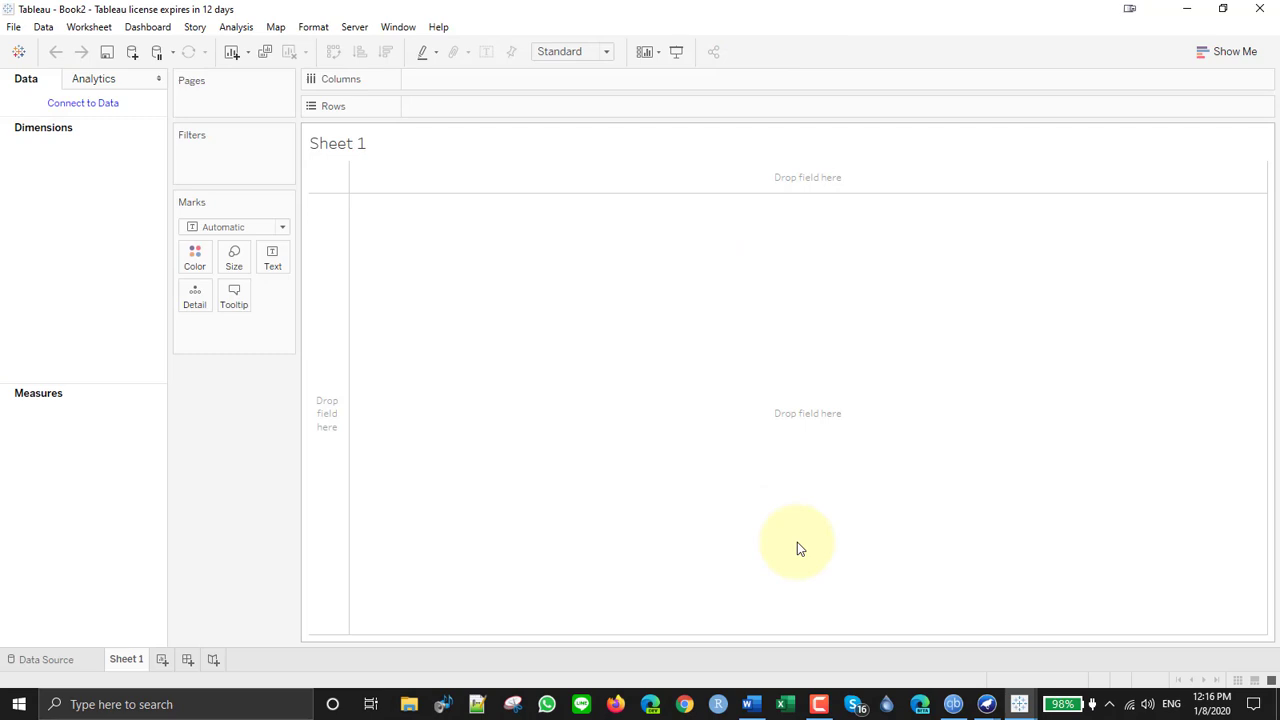
# Check the Word report's Weka figure in section IV, then return to the empty Tableau workbook
pyautogui.hotkey('alt', 'Tab')
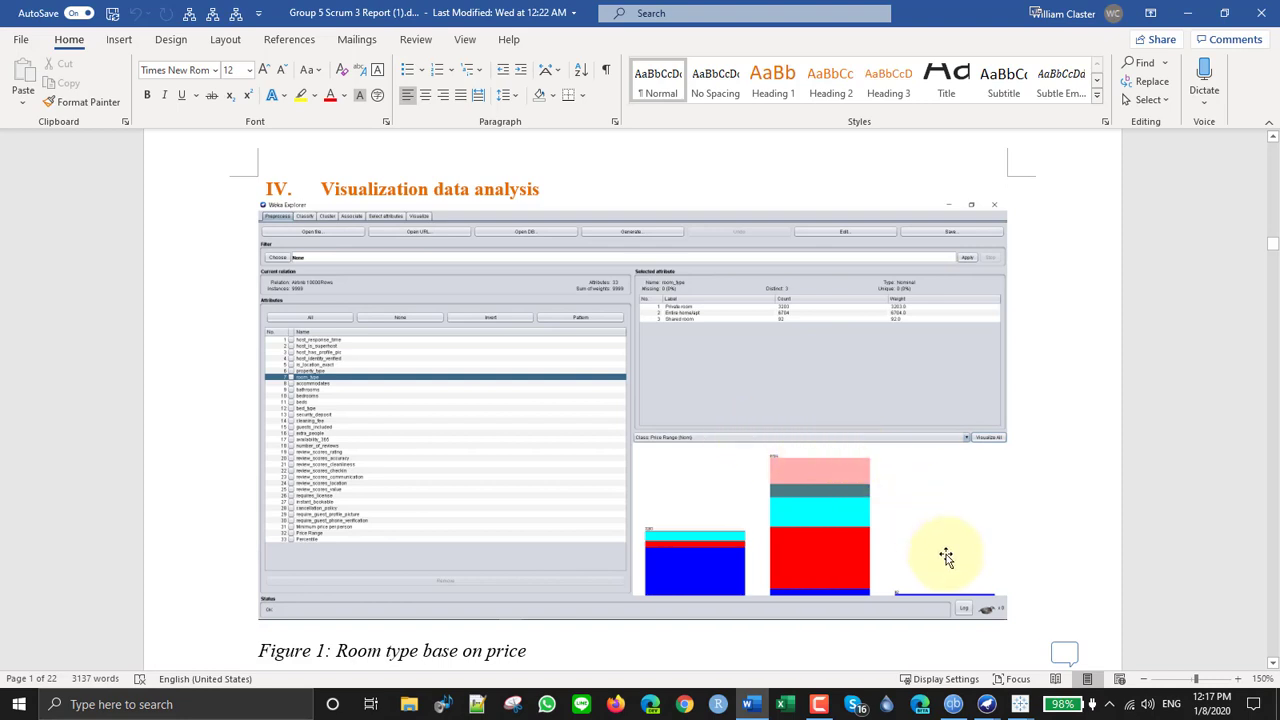
pyautogui.moveTo(1020, 704)
pyautogui.click(1083, 672)
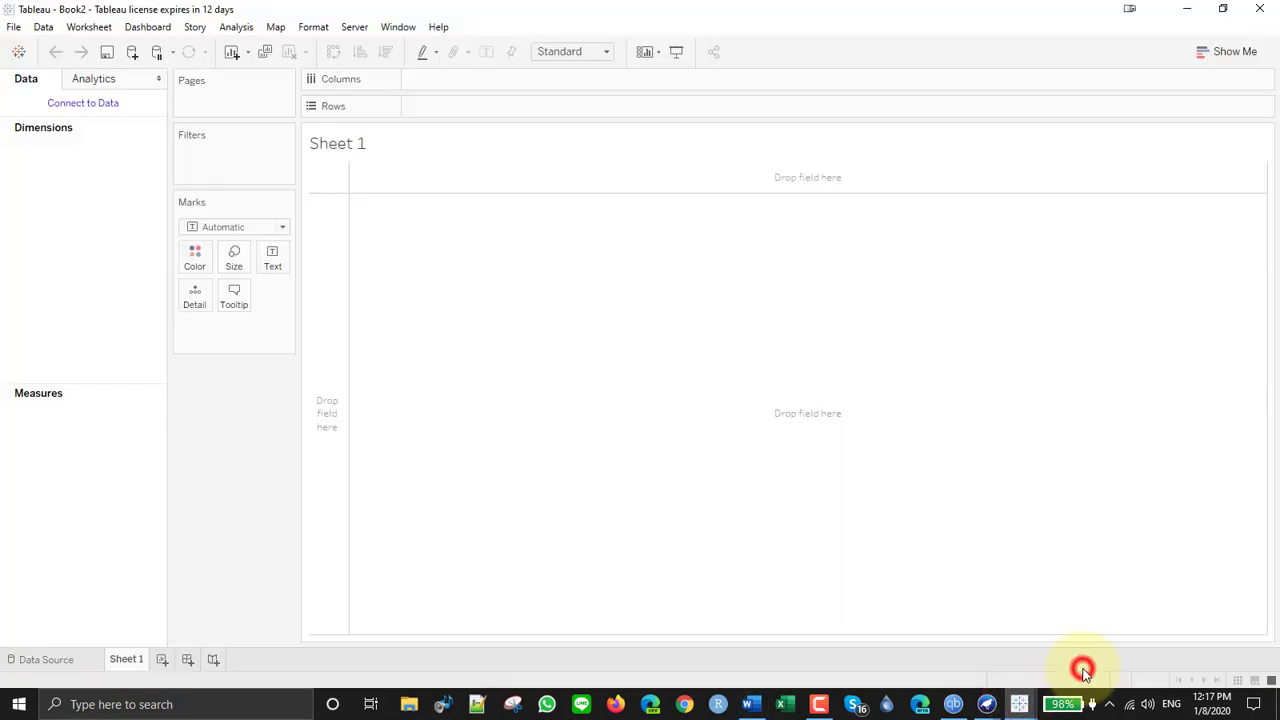
# Connect Excel file iris.xlsx, add its iris sheet (150 rows), and create a blank Sheet 2
pyautogui.click(40, 27)
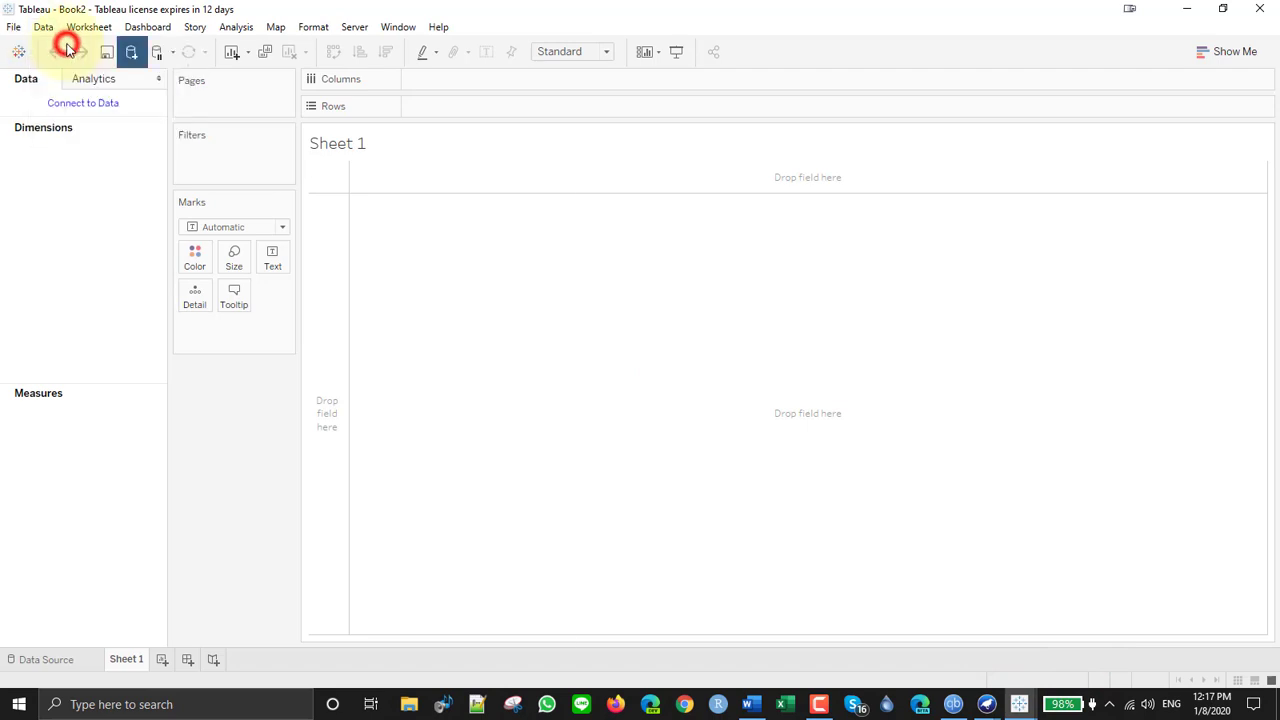
pyautogui.click(66, 43)
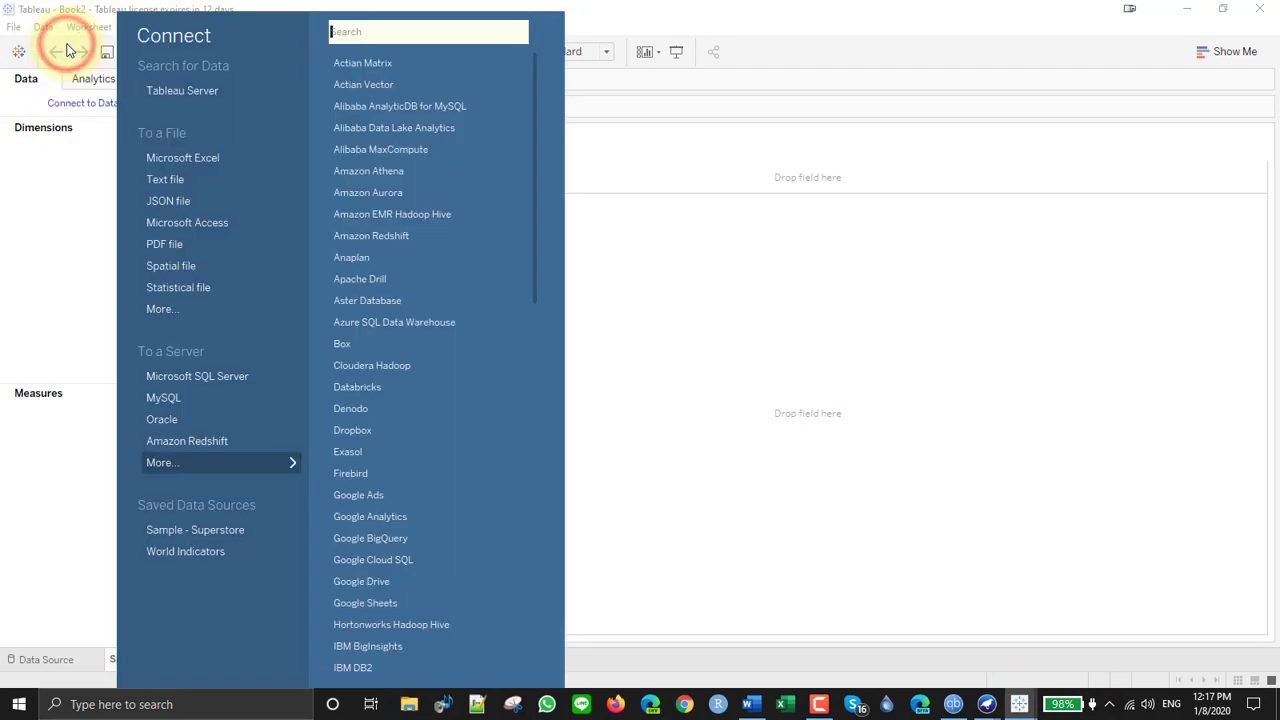
pyautogui.click(189, 156)
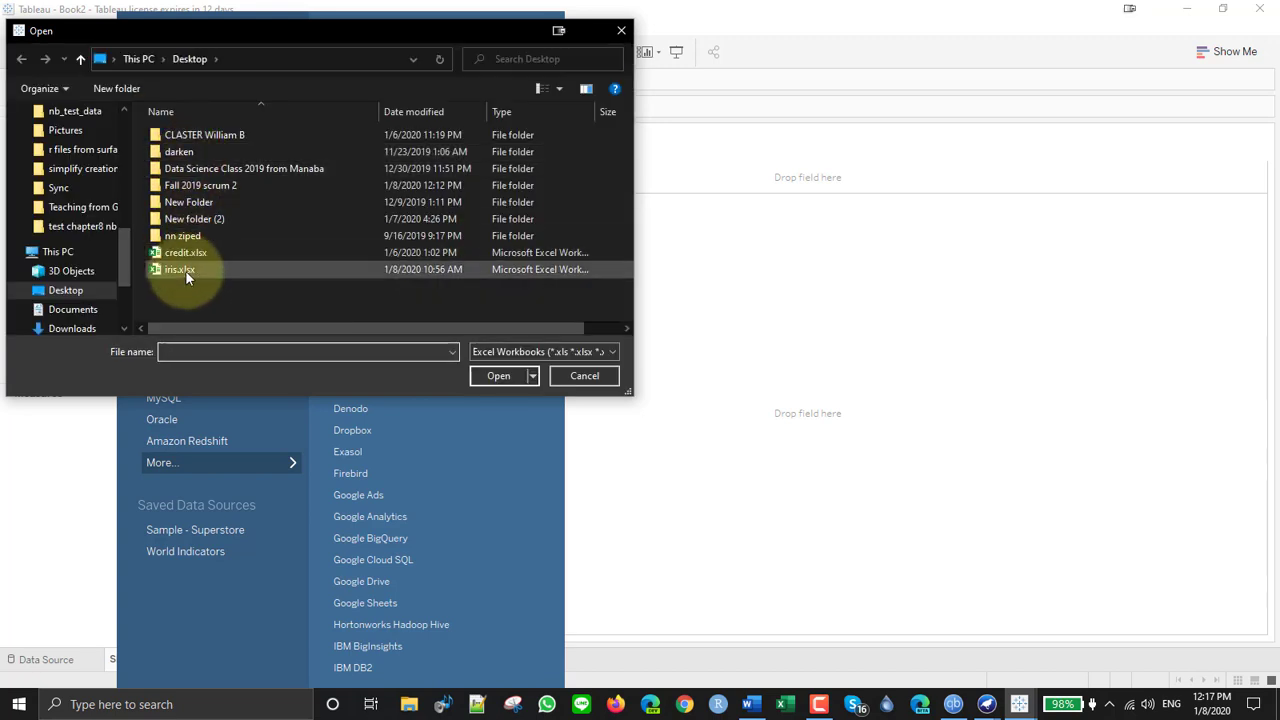
pyautogui.click(179, 271)
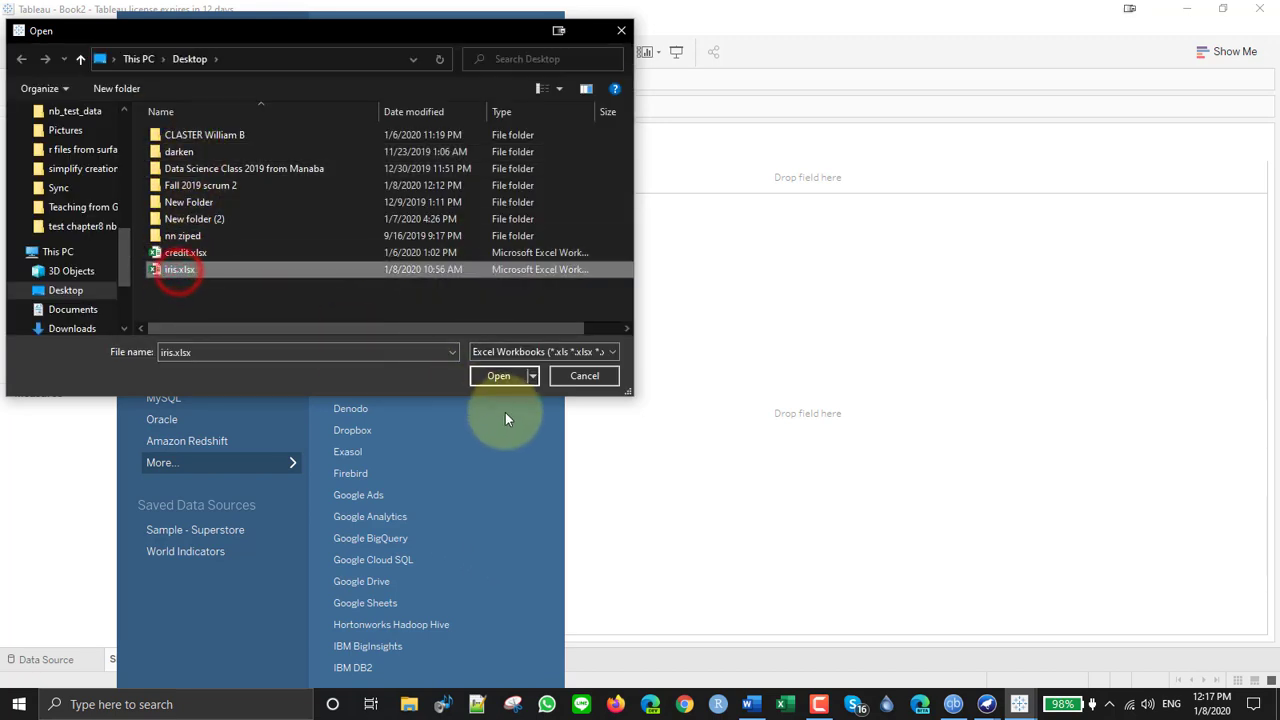
pyautogui.click(508, 380)
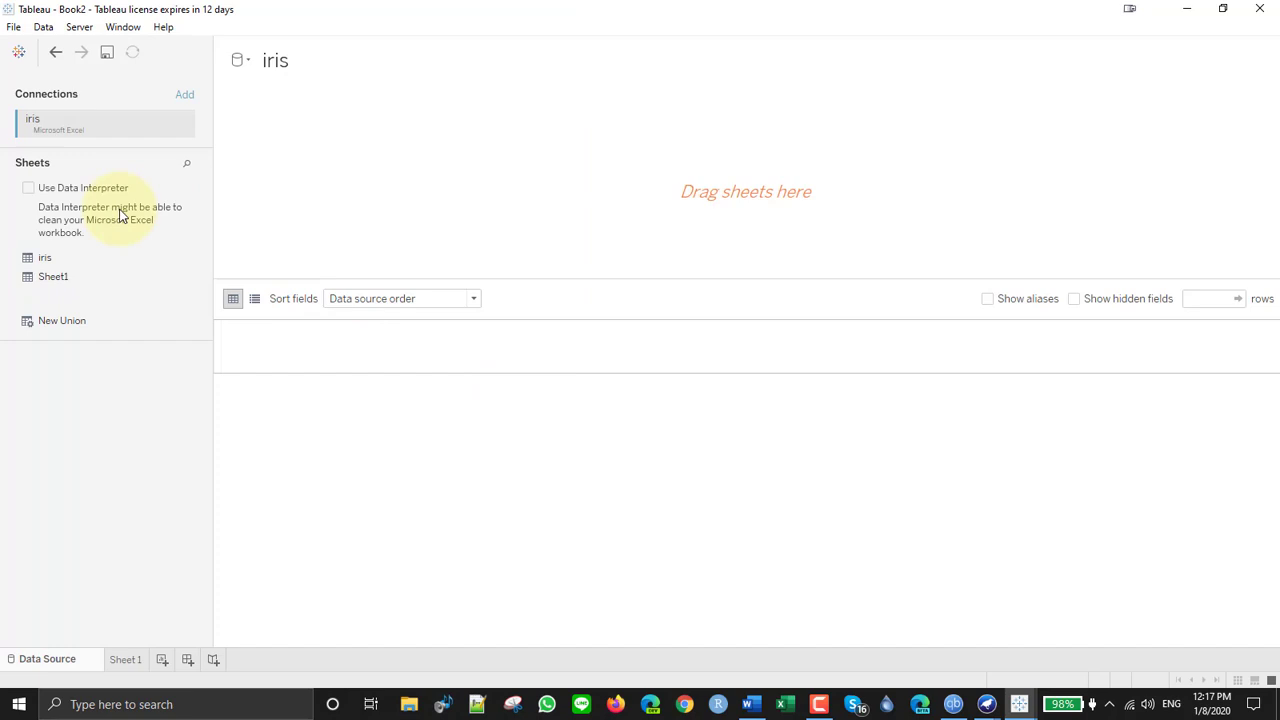
pyautogui.moveTo(42, 260); pyautogui.dragTo(445, 229)
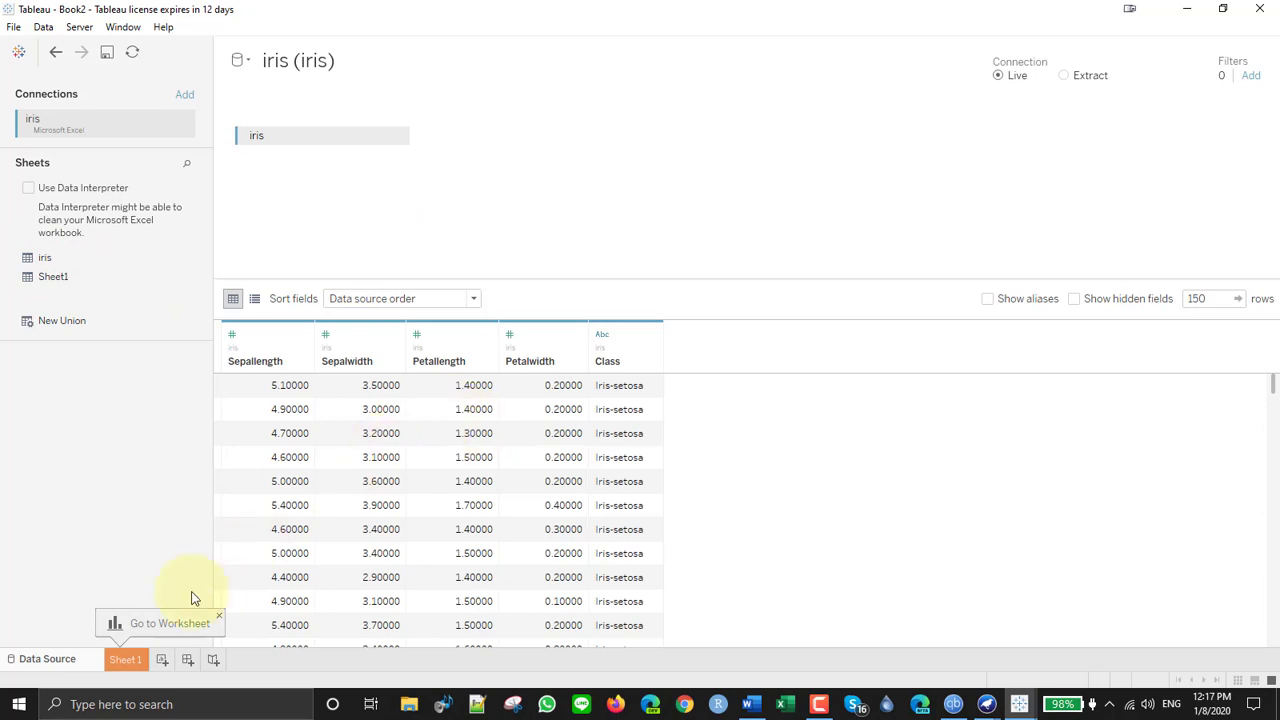
pyautogui.click(161, 661)
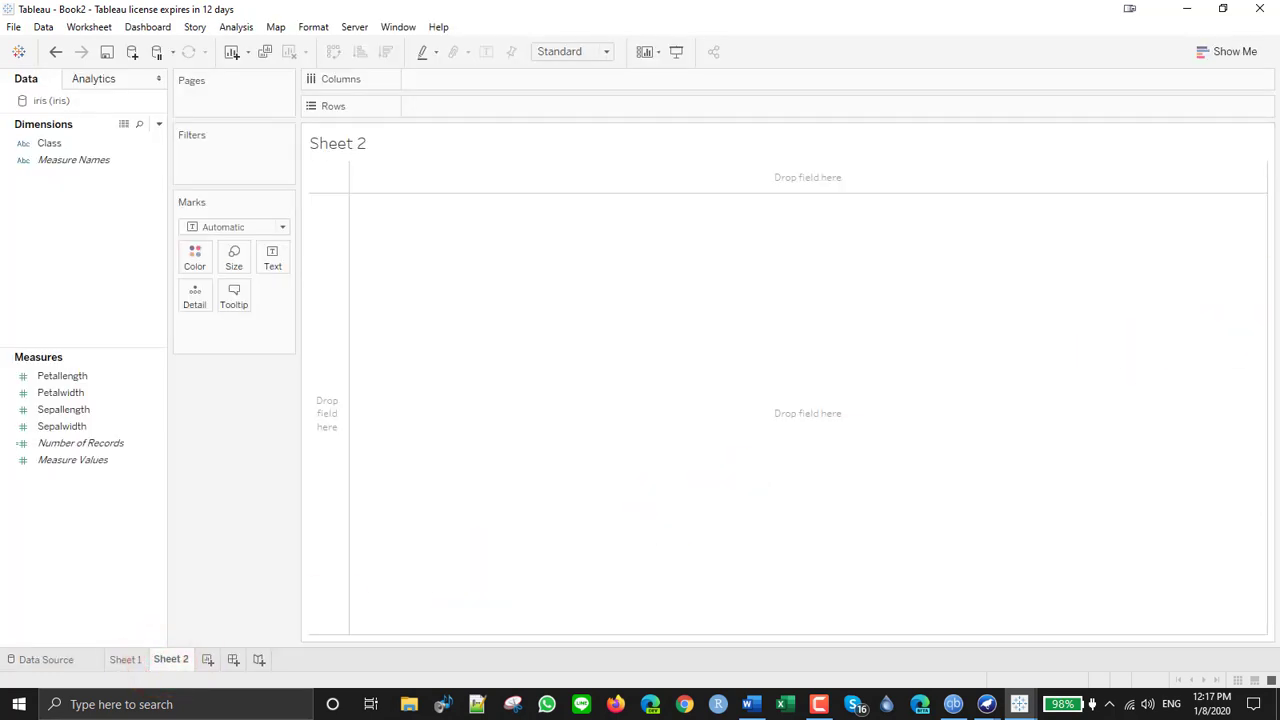
# Make a Show Me histogram of Petallength: count of Petallength per Petallength (bin)
pyautogui.moveTo(986, 704)
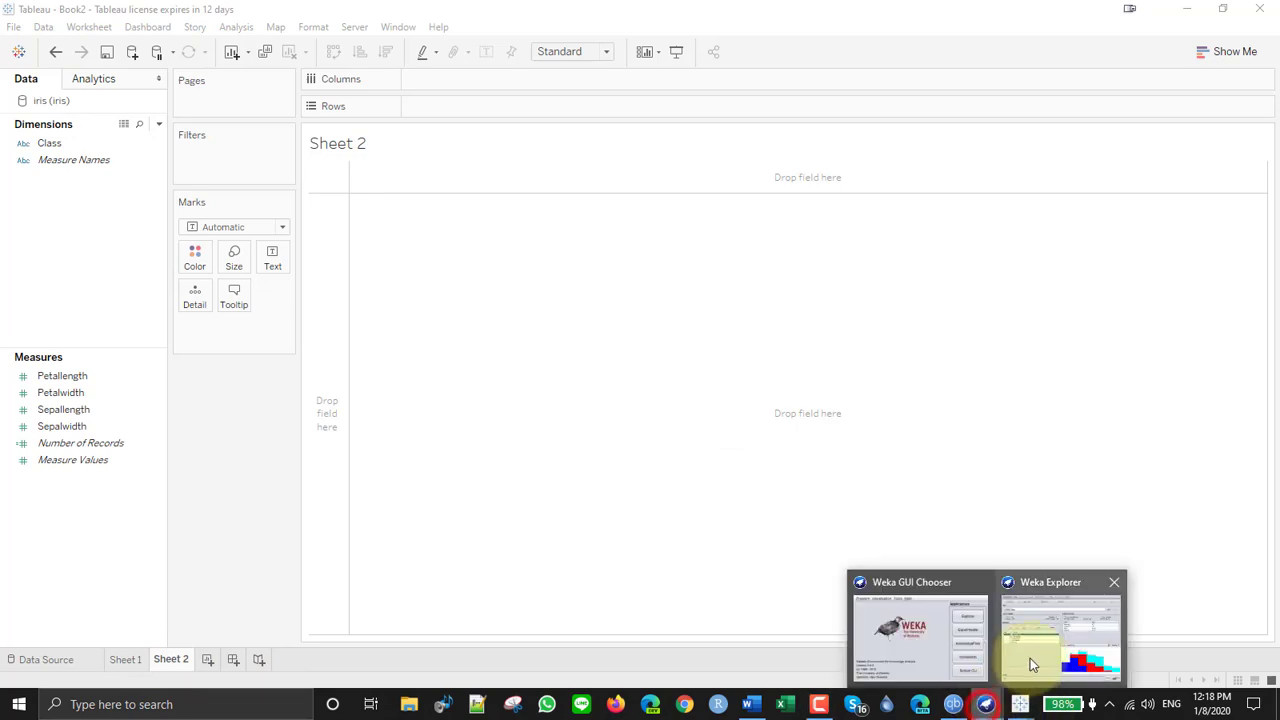
pyautogui.click(1030, 658)
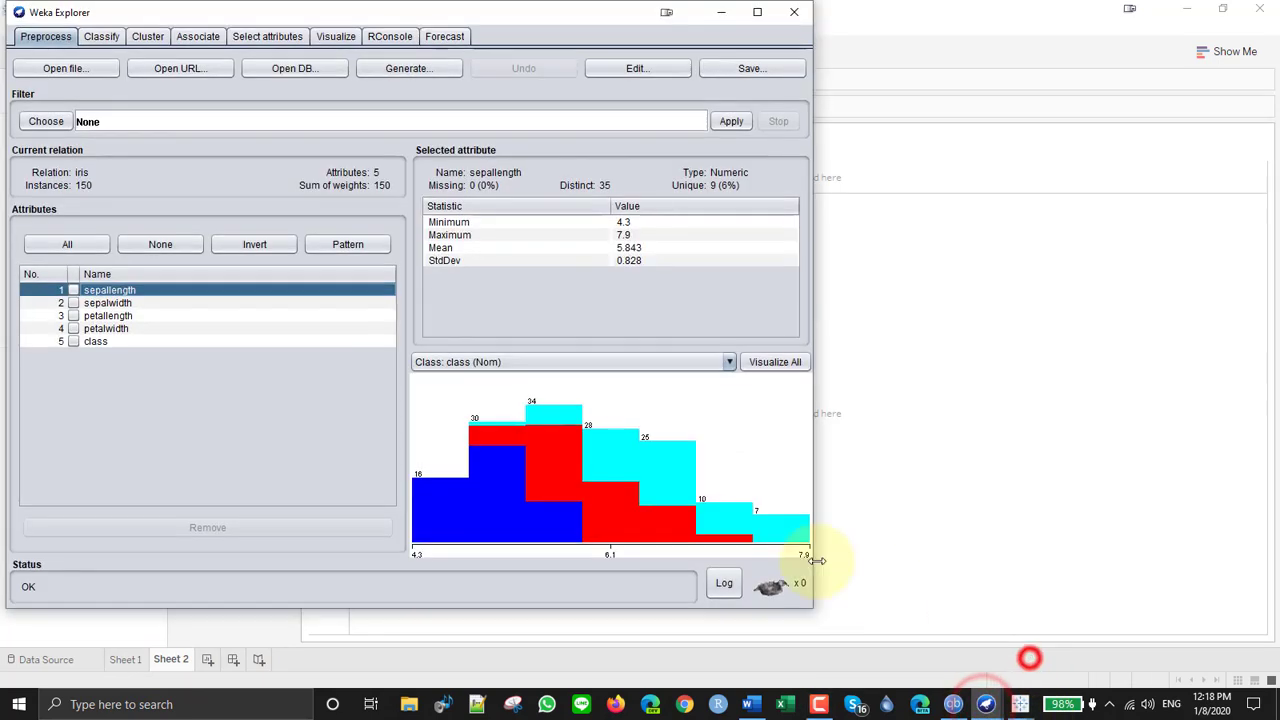
pyautogui.click(943, 407)
pyautogui.click(75, 375)
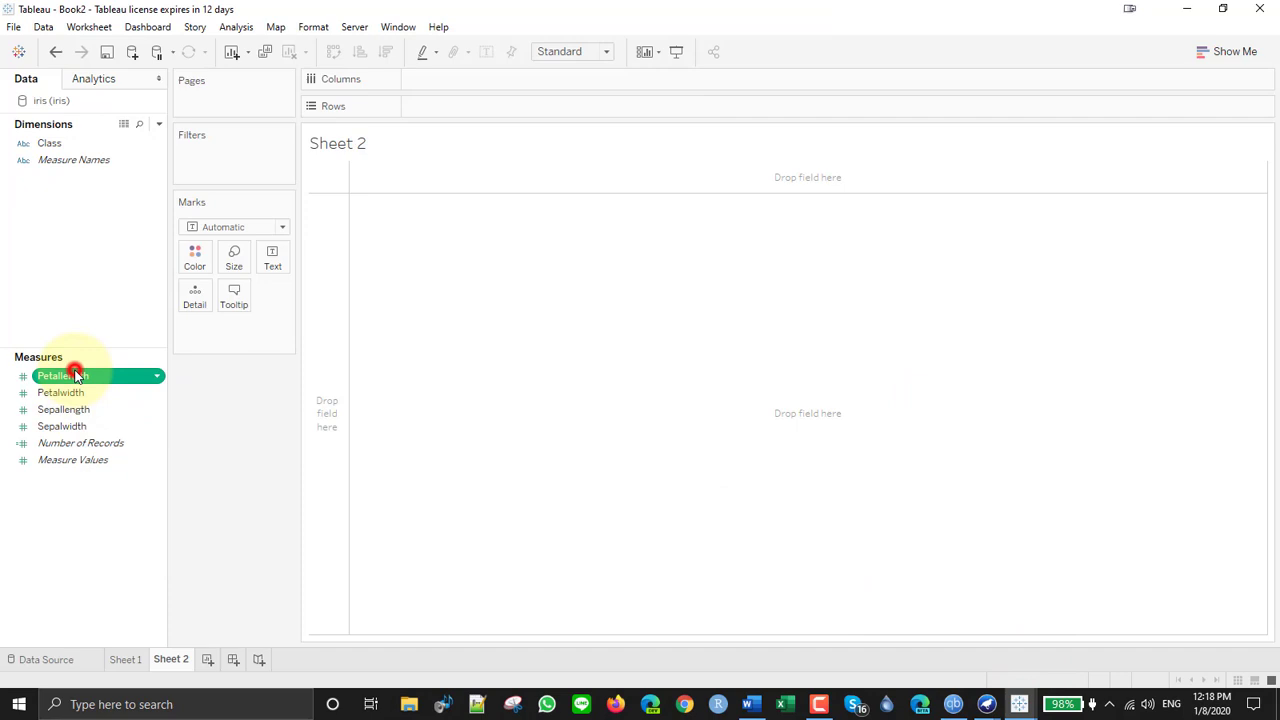
pyautogui.click(1230, 55)
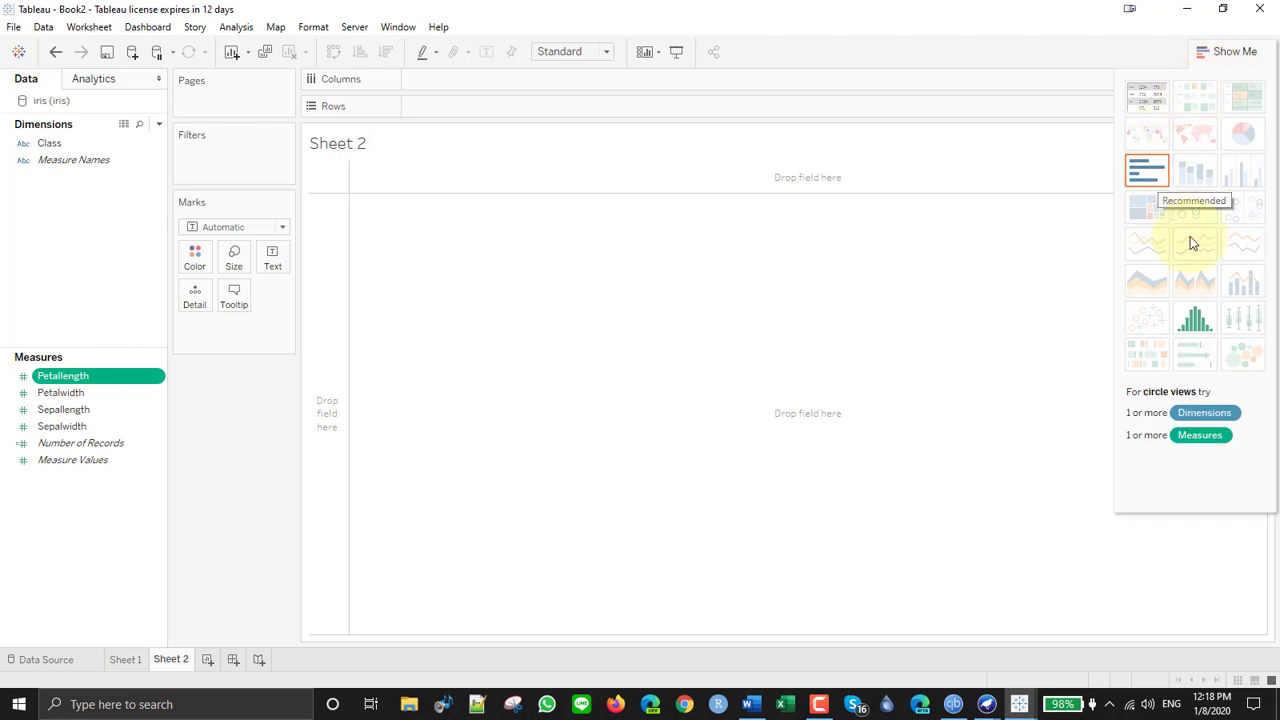
pyautogui.click(1204, 322)
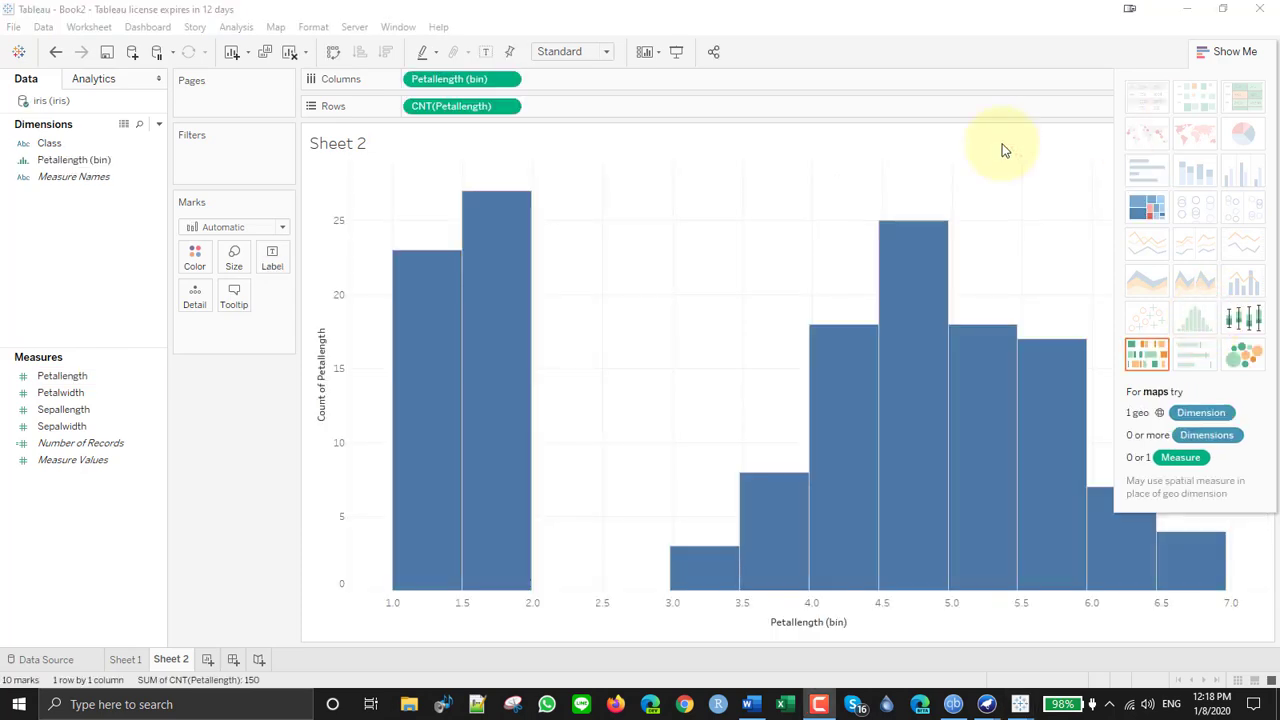
# Remove the Petallength (bin) and CNT(Petallength) pills, leaving Sheet 2 blank
pyautogui.click(1022, 703)
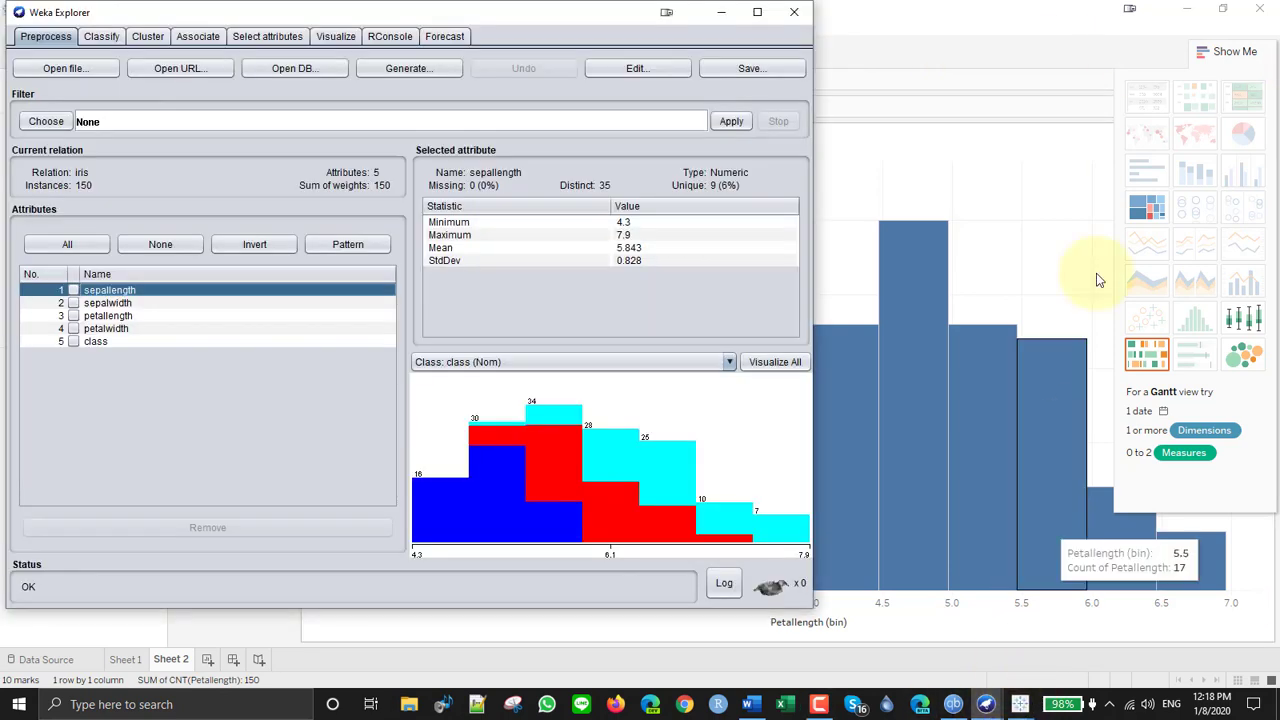
pyautogui.click(992, 33)
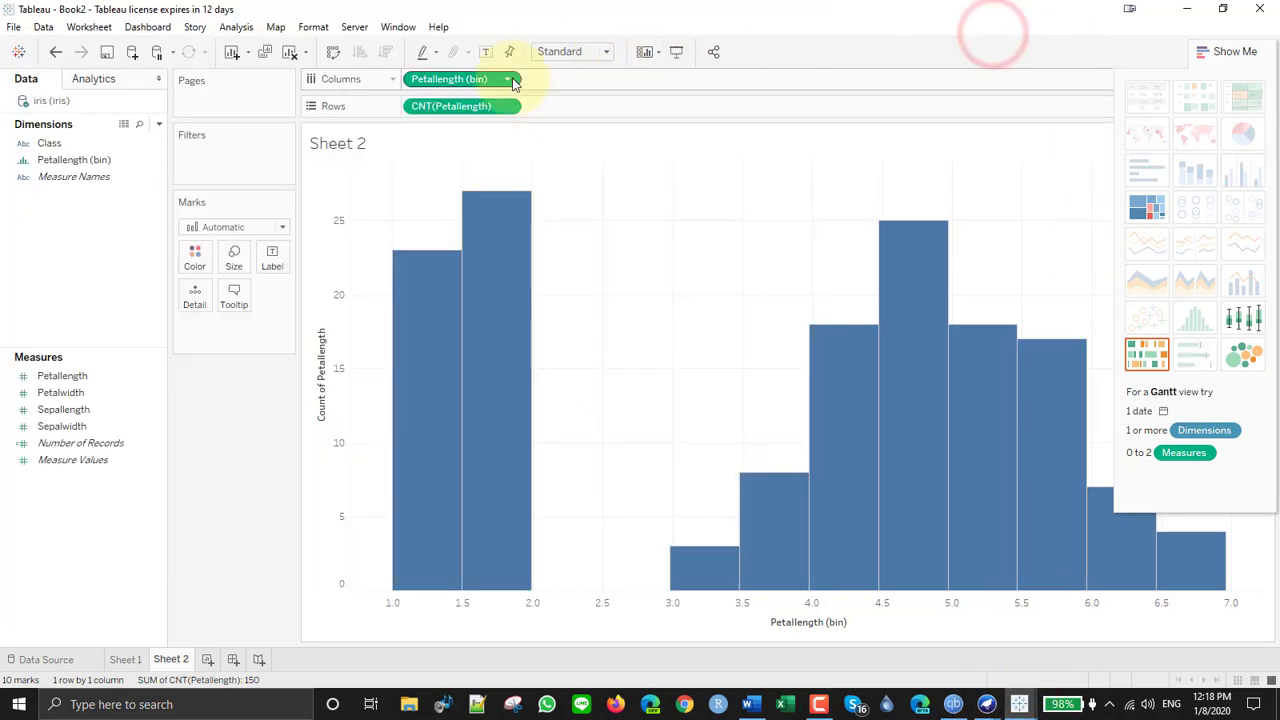
pyautogui.moveTo(512, 83)
pyautogui.mouseDown()
pyautogui.moveTo(520, 95)
pyautogui.moveTo(508, 80)
pyautogui.mouseUp()
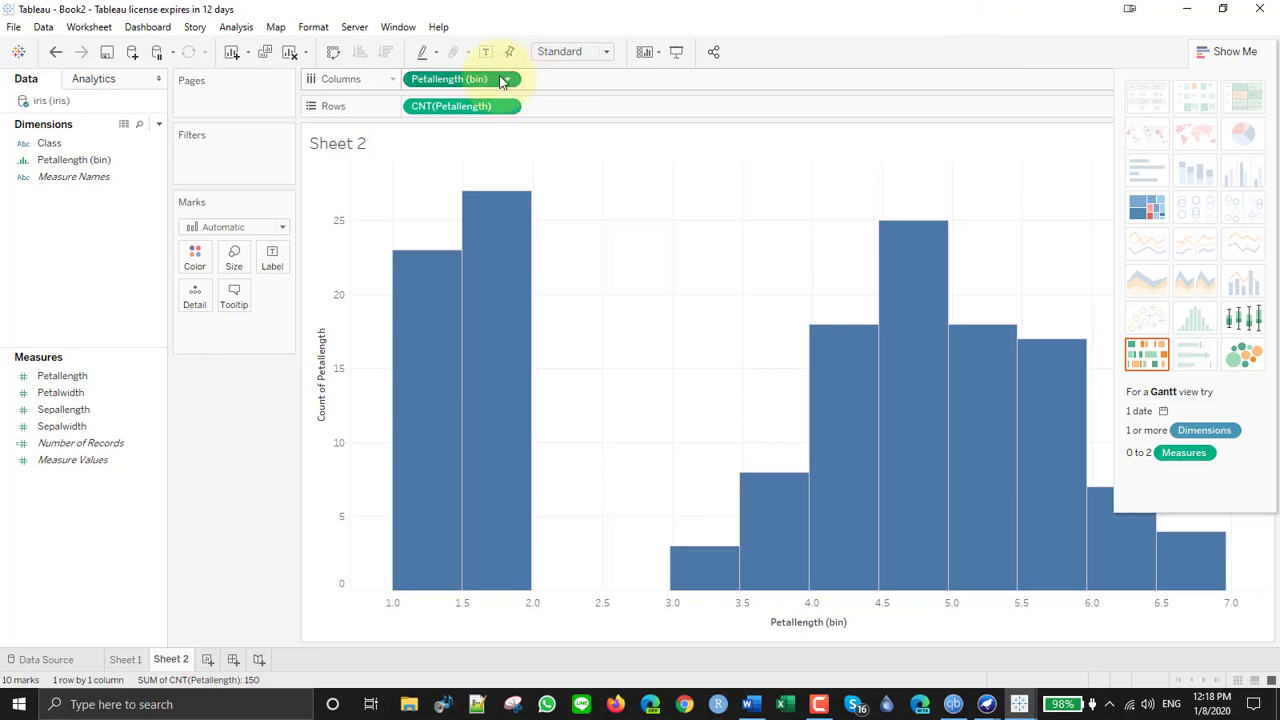
pyautogui.click(509, 80)
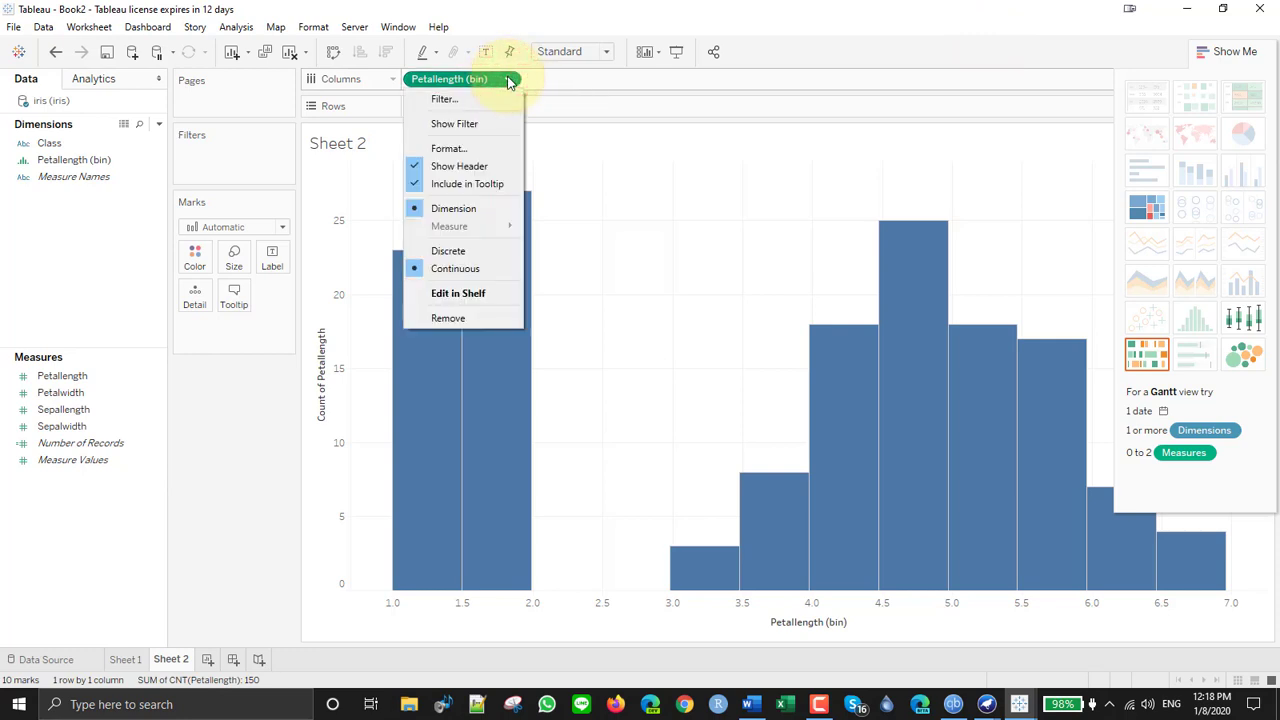
pyautogui.click(478, 316)
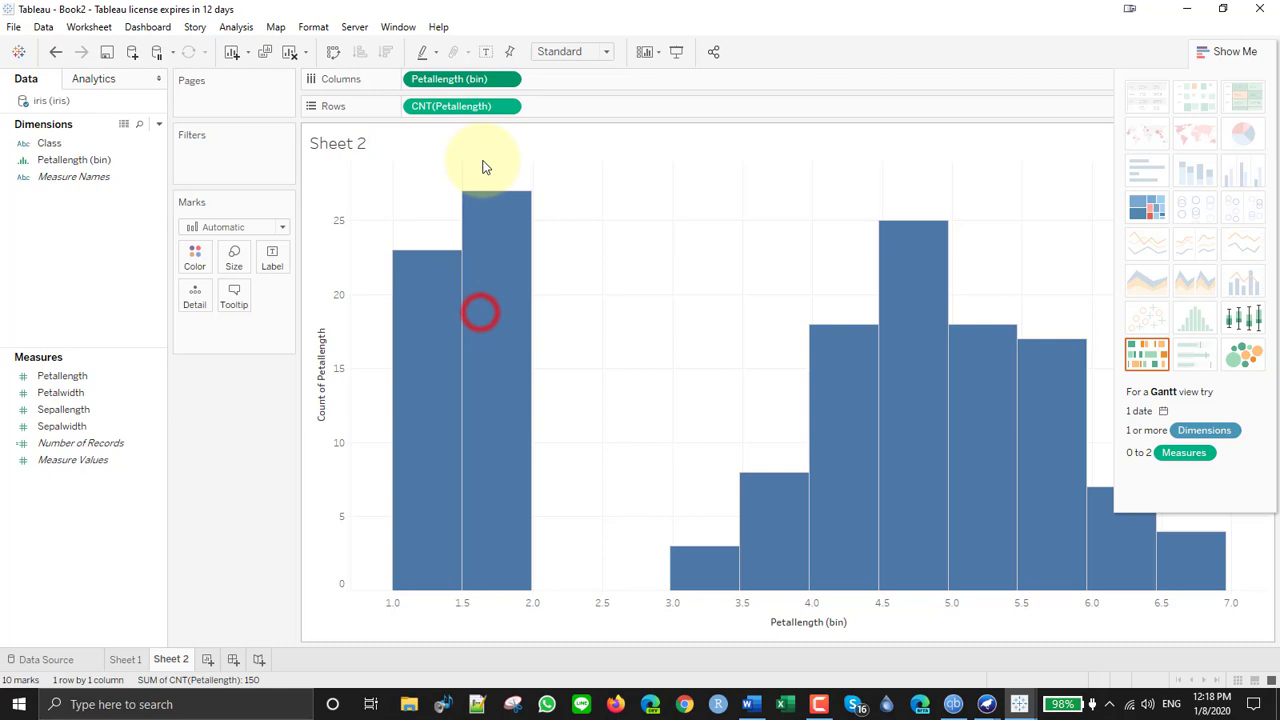
pyautogui.click(508, 108)
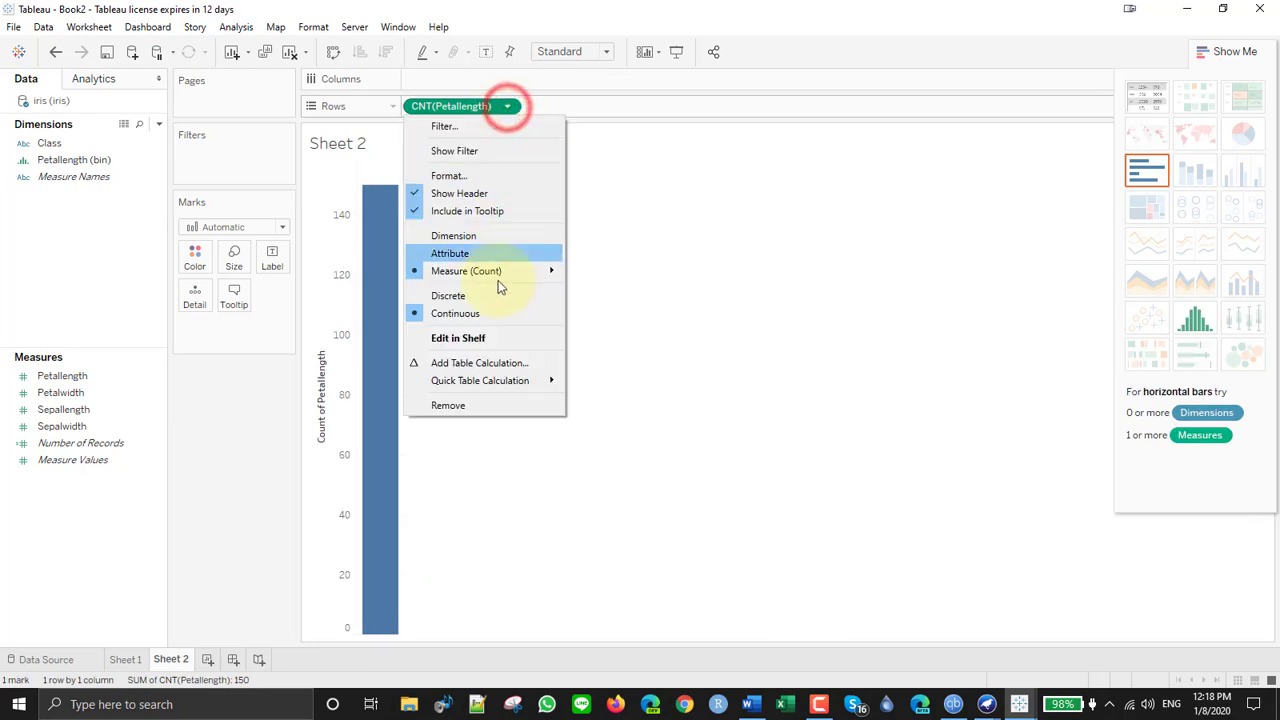
pyautogui.click(480, 403)
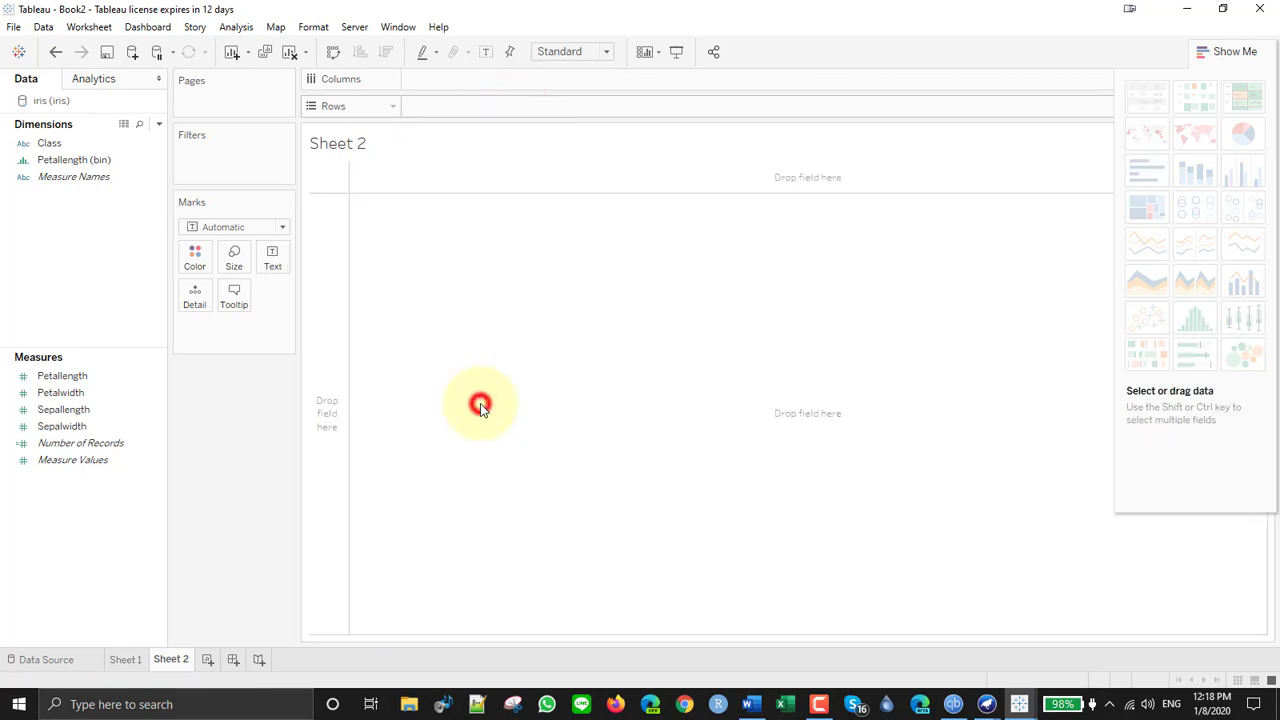
# Build a histogram of Sepallength counts across 11 Sepallength (bin) bars
pyautogui.click(60, 409)
pyautogui.click(1196, 321)
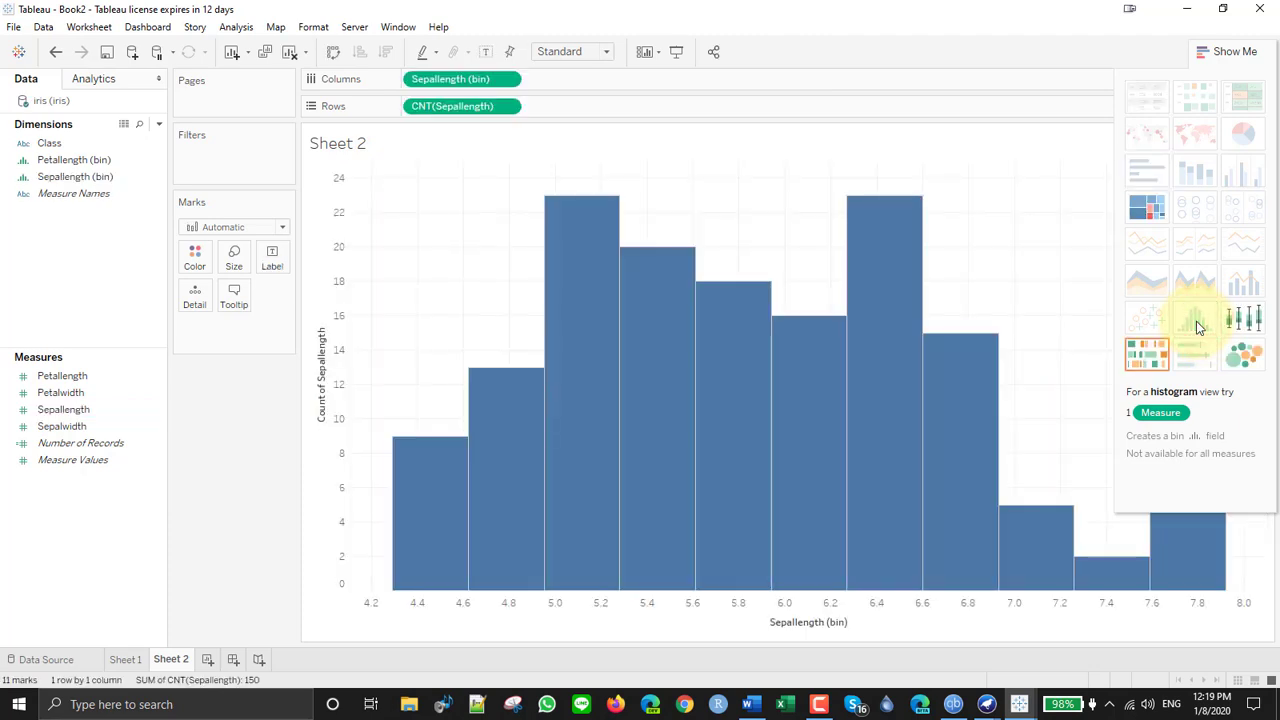
pyautogui.moveTo(1106, 596)
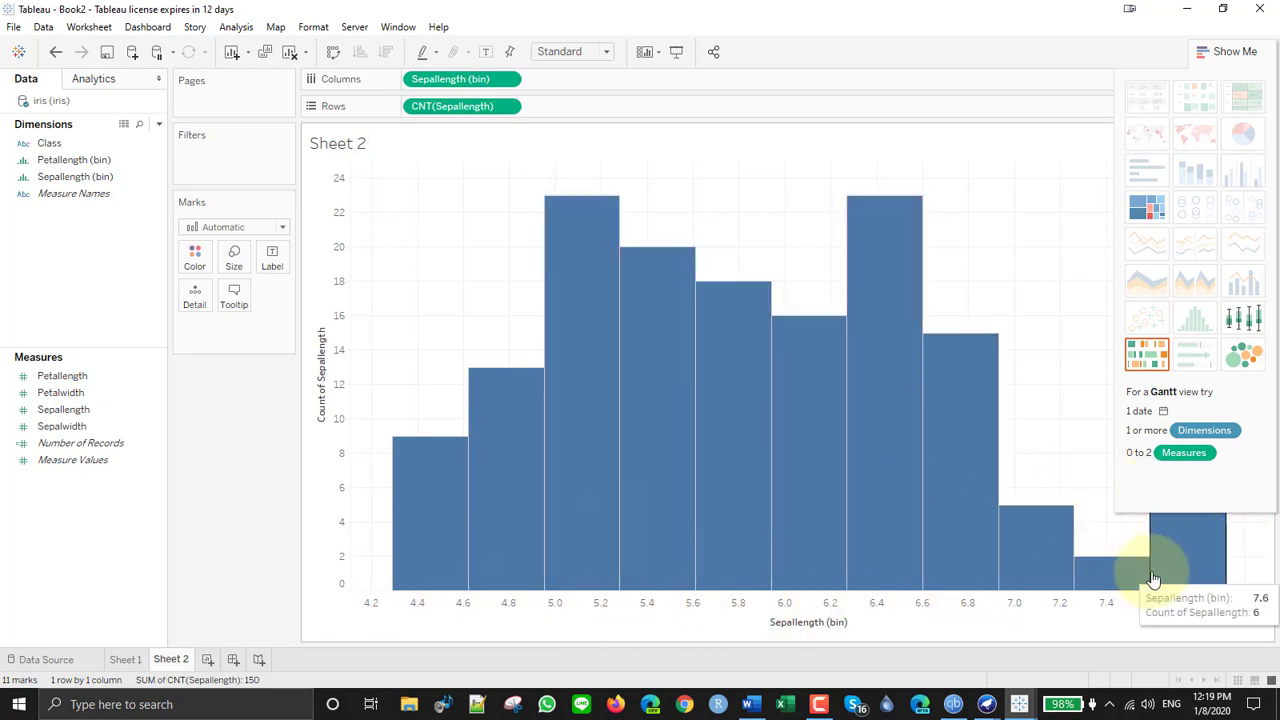
pyautogui.moveTo(986, 704)
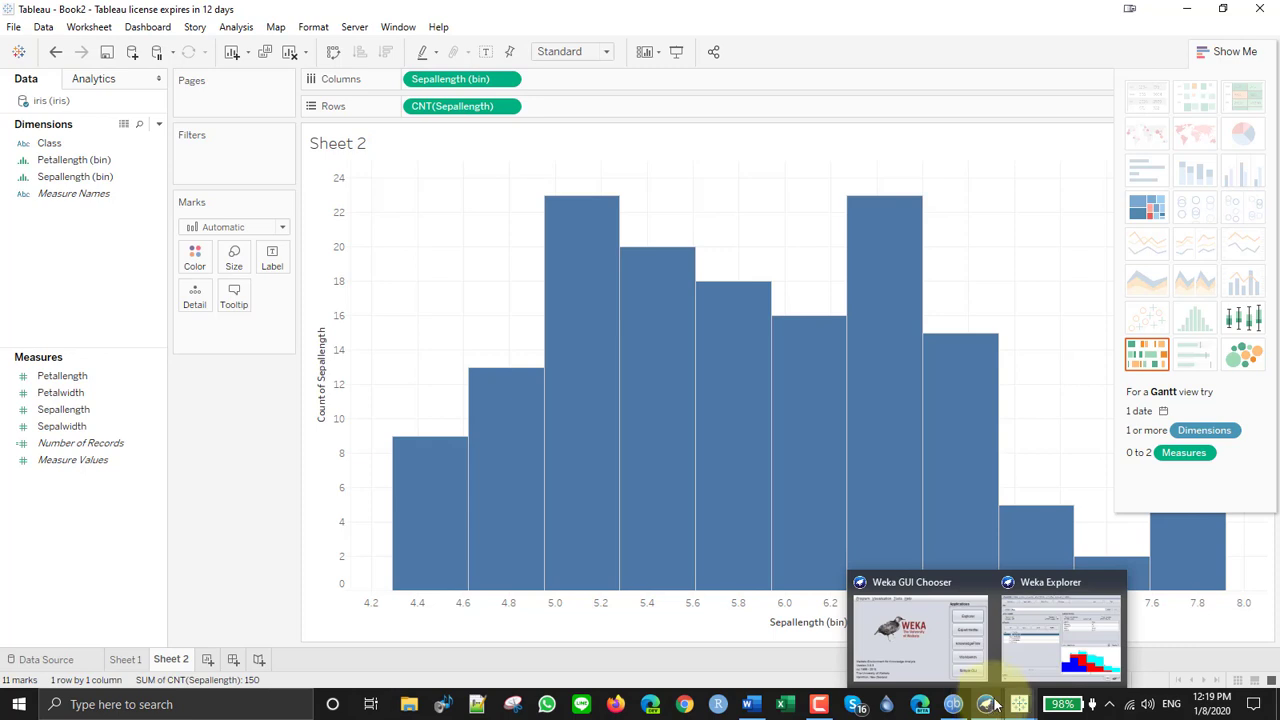
pyautogui.click(1066, 664)
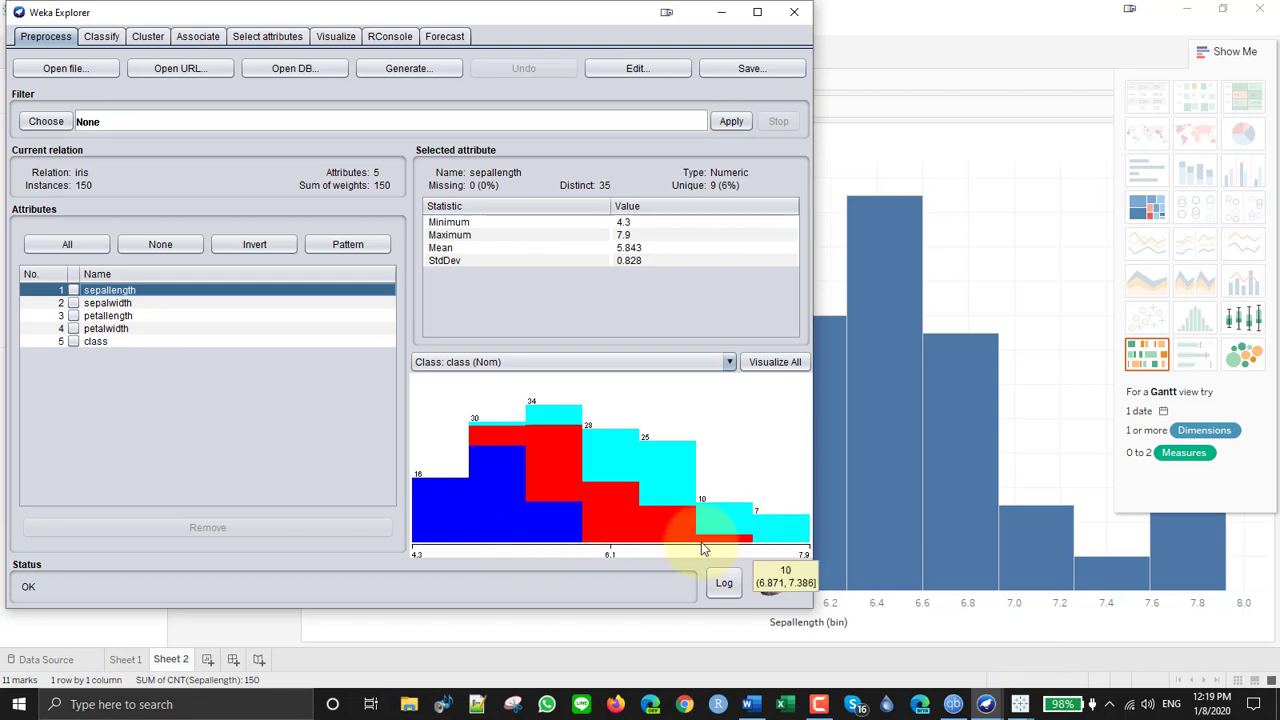
pyautogui.moveTo(558, 525)
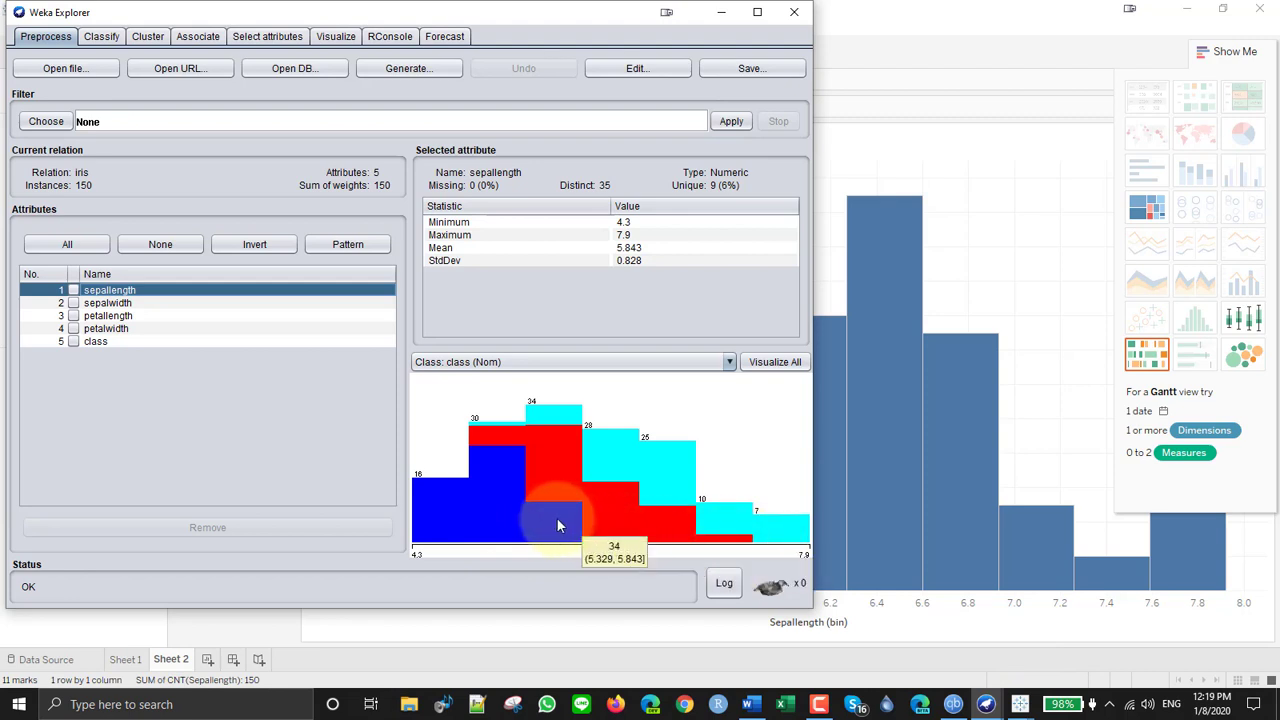
pyautogui.moveTo(591, 566)
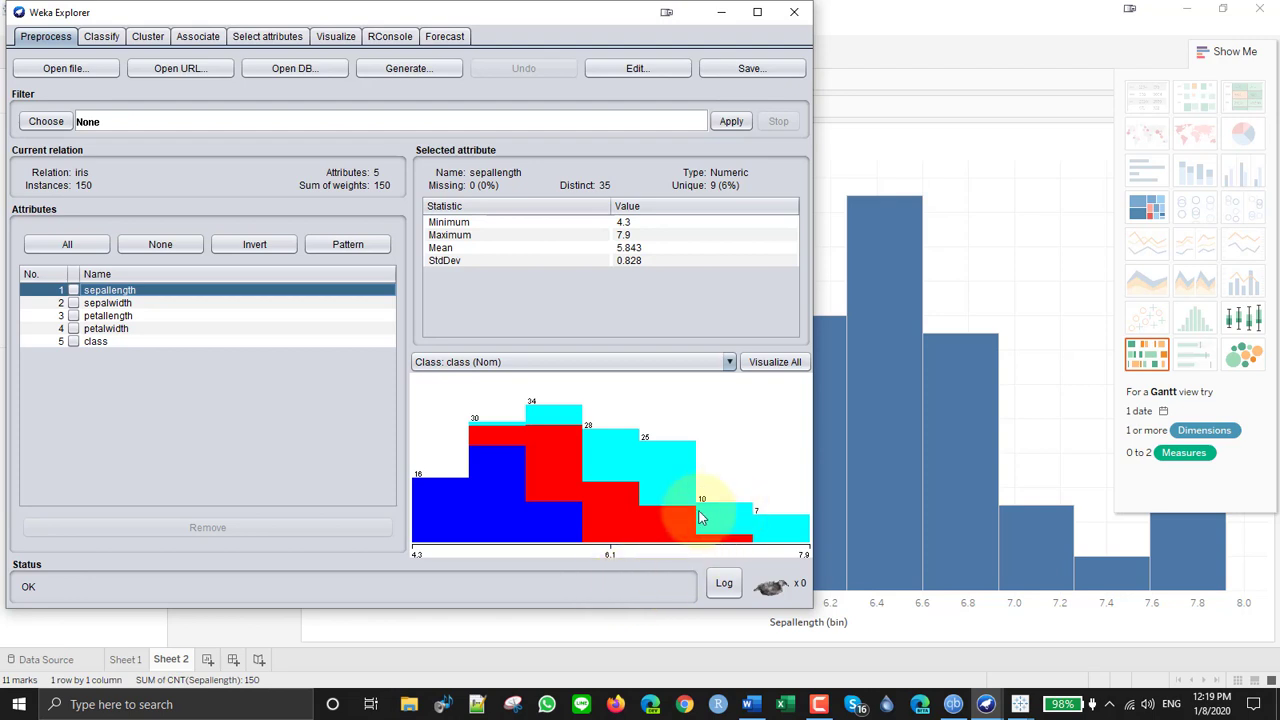
pyautogui.click(820, 14)
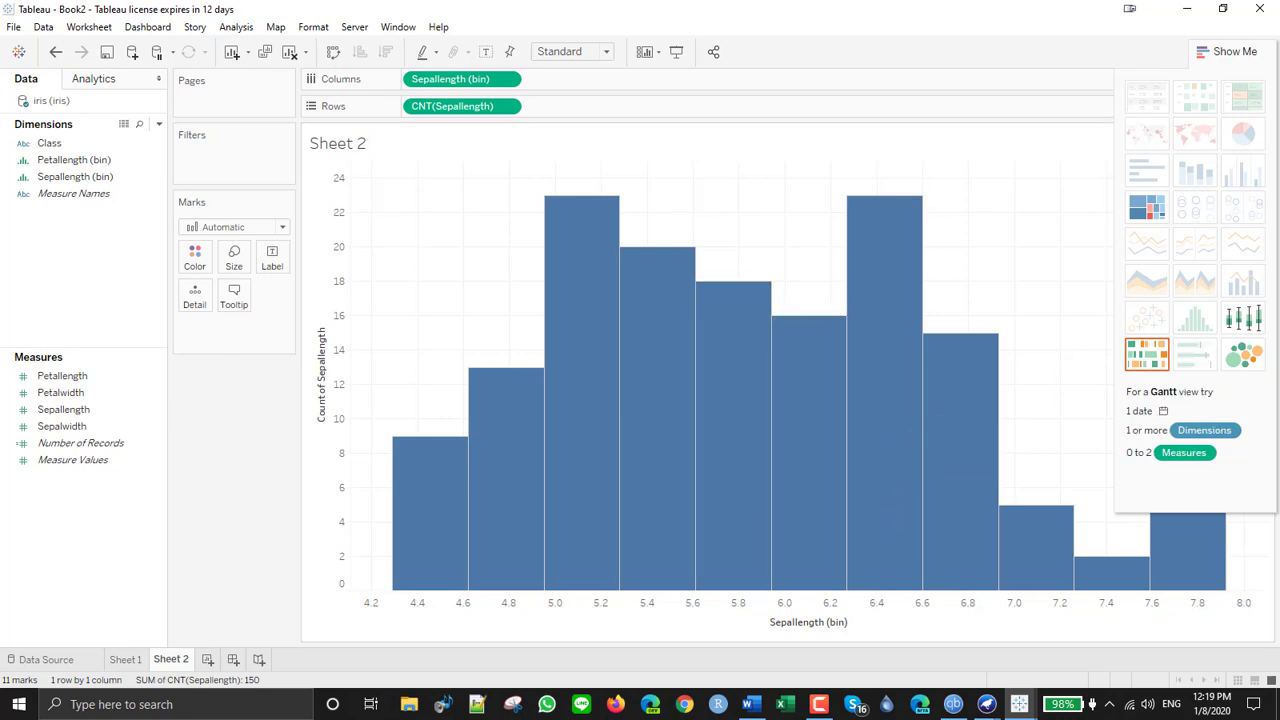
# Collapse Show Me to reveal all eleven Sepallength bars, then browse the Dimensions and Measures fields
pyautogui.click(1227, 51)
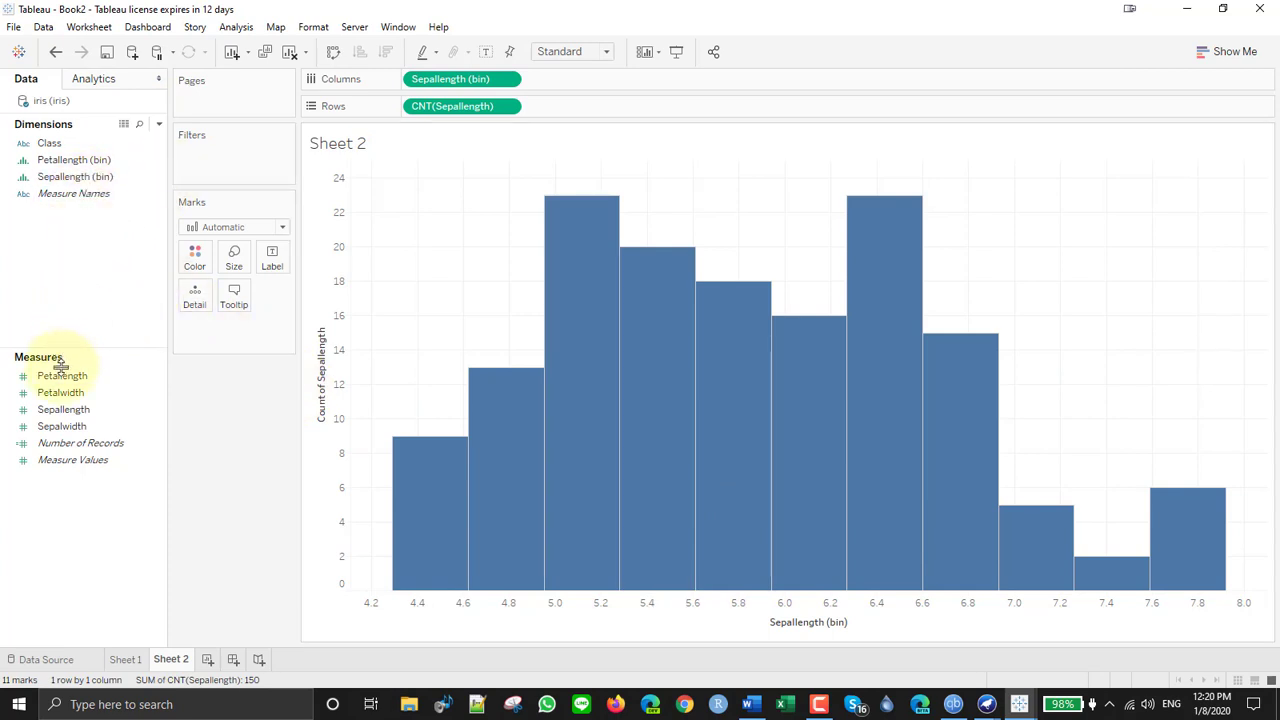
pyautogui.click(75, 178)
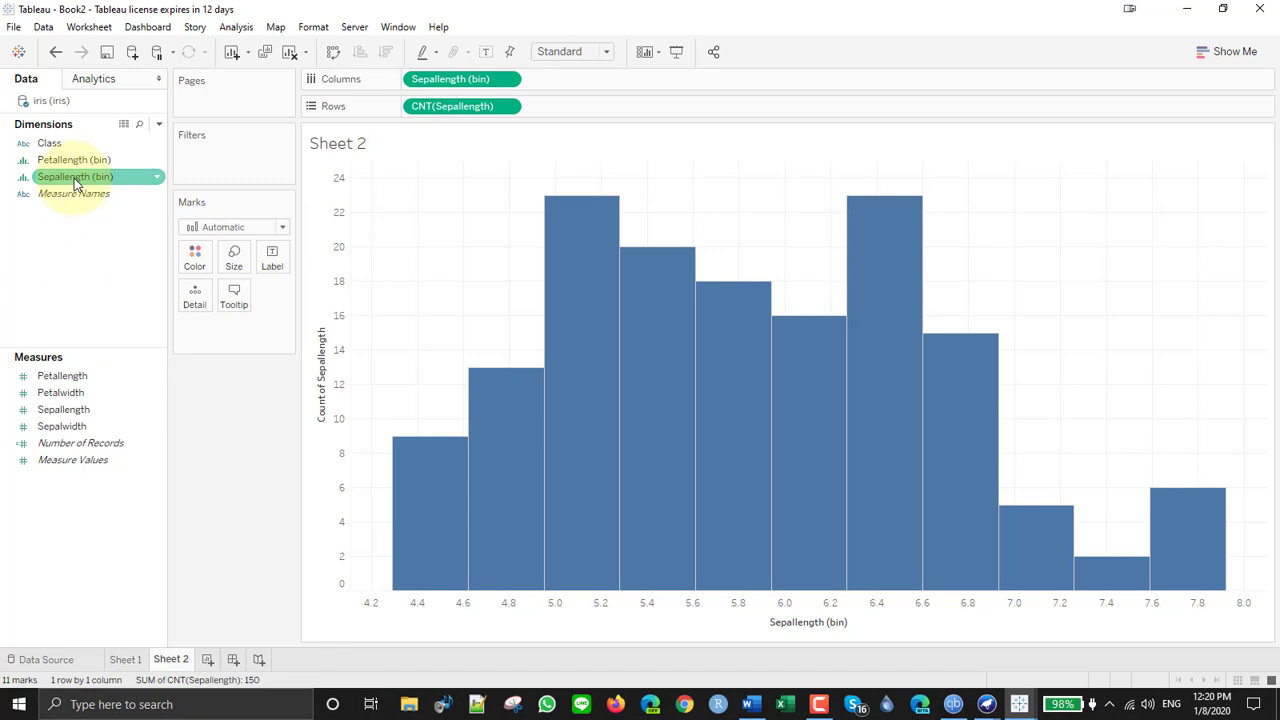
pyautogui.click(71, 163)
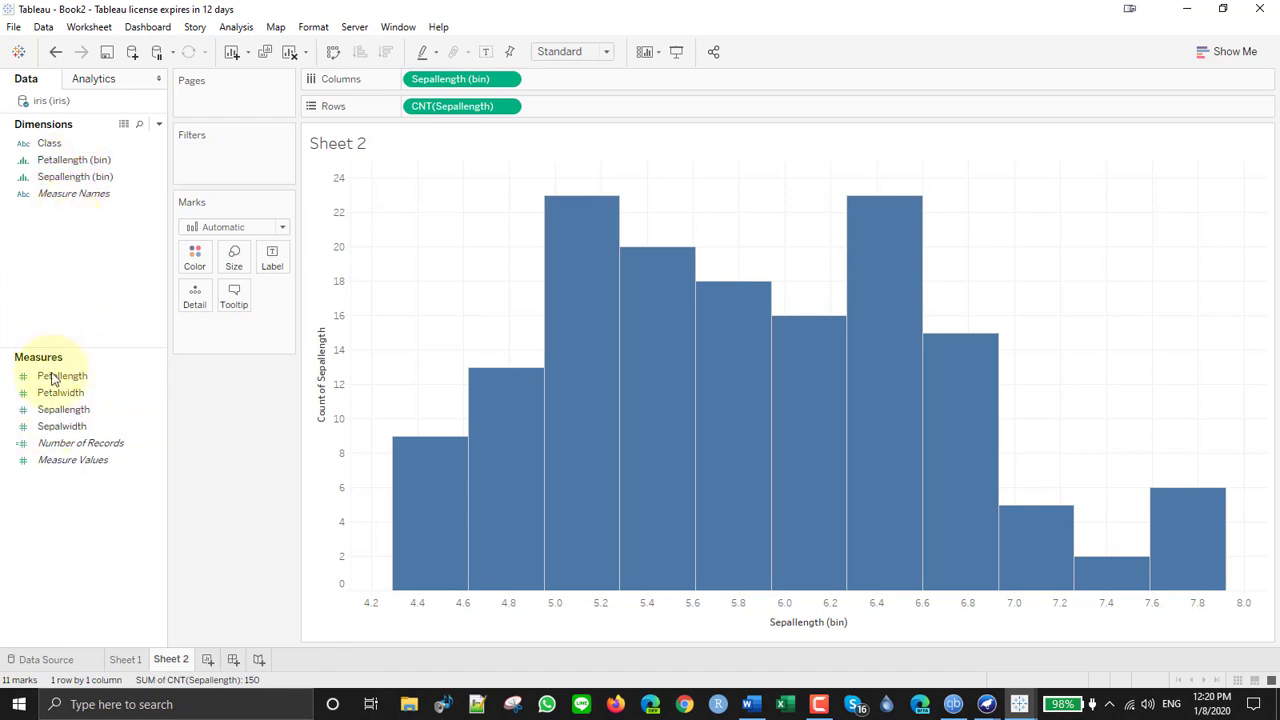
pyautogui.click(66, 406)
pyautogui.click(64, 157)
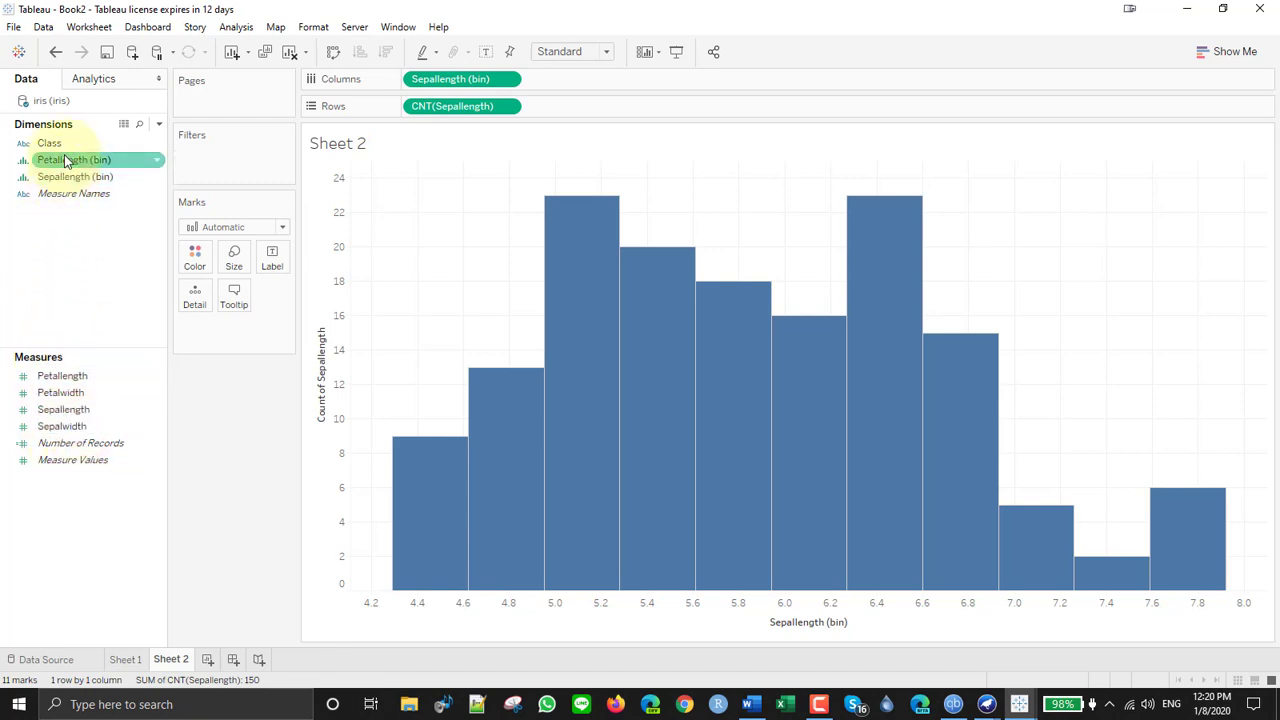
pyautogui.click(66, 145)
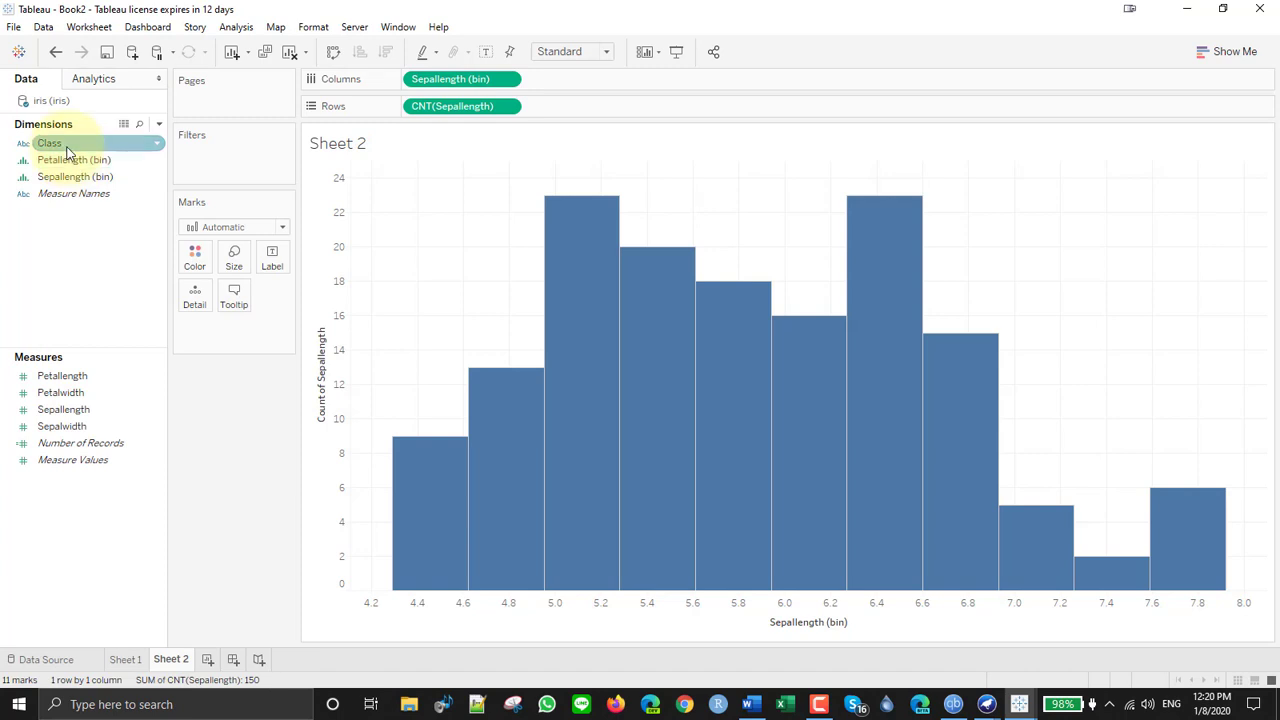
pyautogui.click(68, 161)
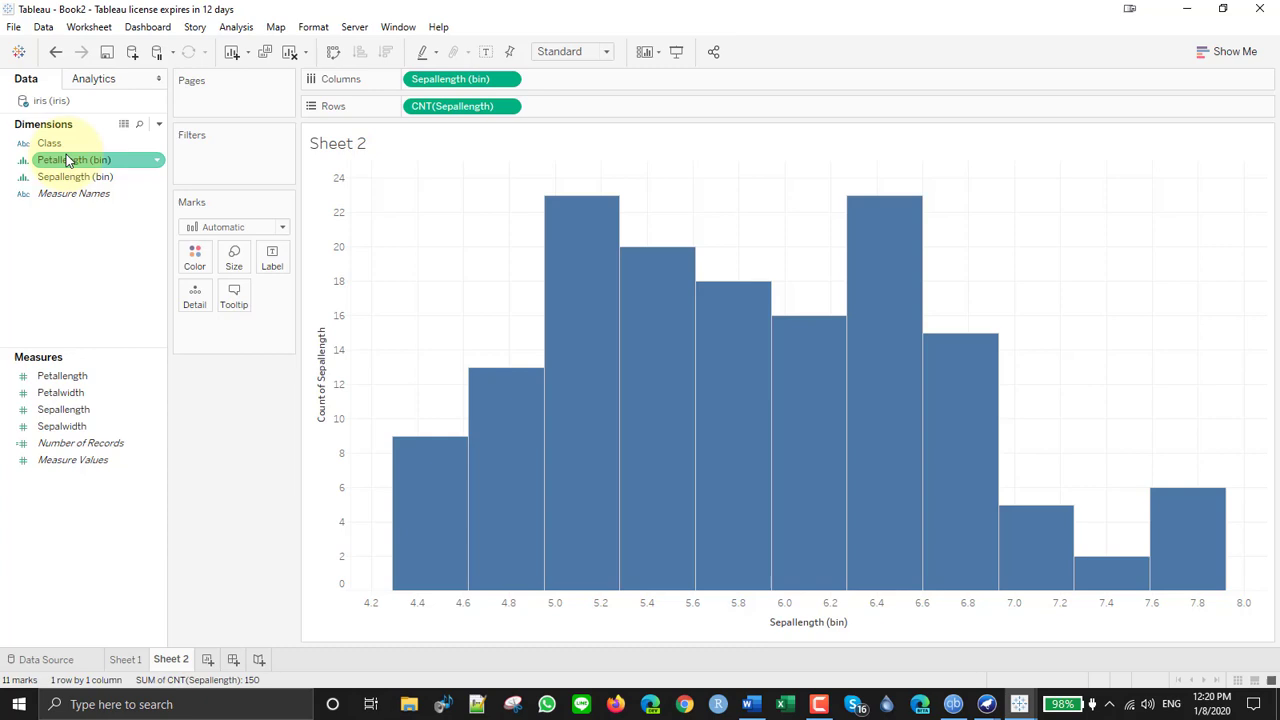
pyautogui.click(70, 175)
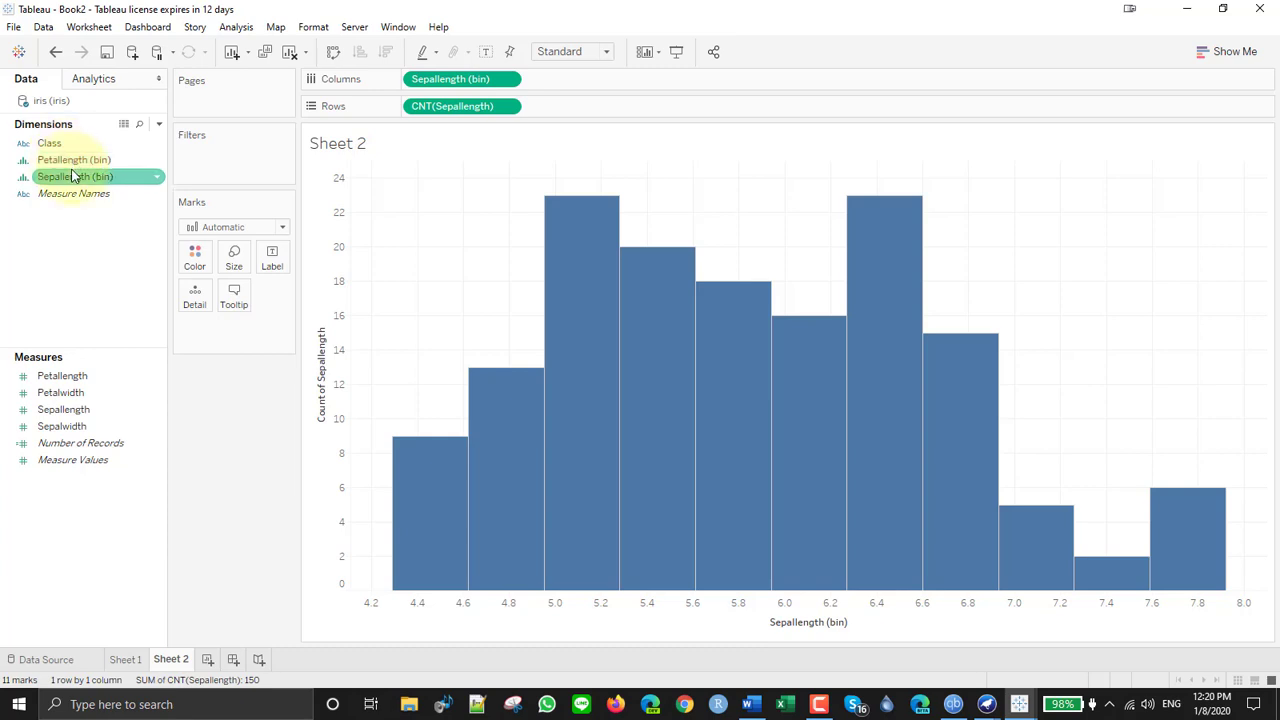
pyautogui.click(70, 163)
pyautogui.click(68, 179)
pyautogui.click(80, 195)
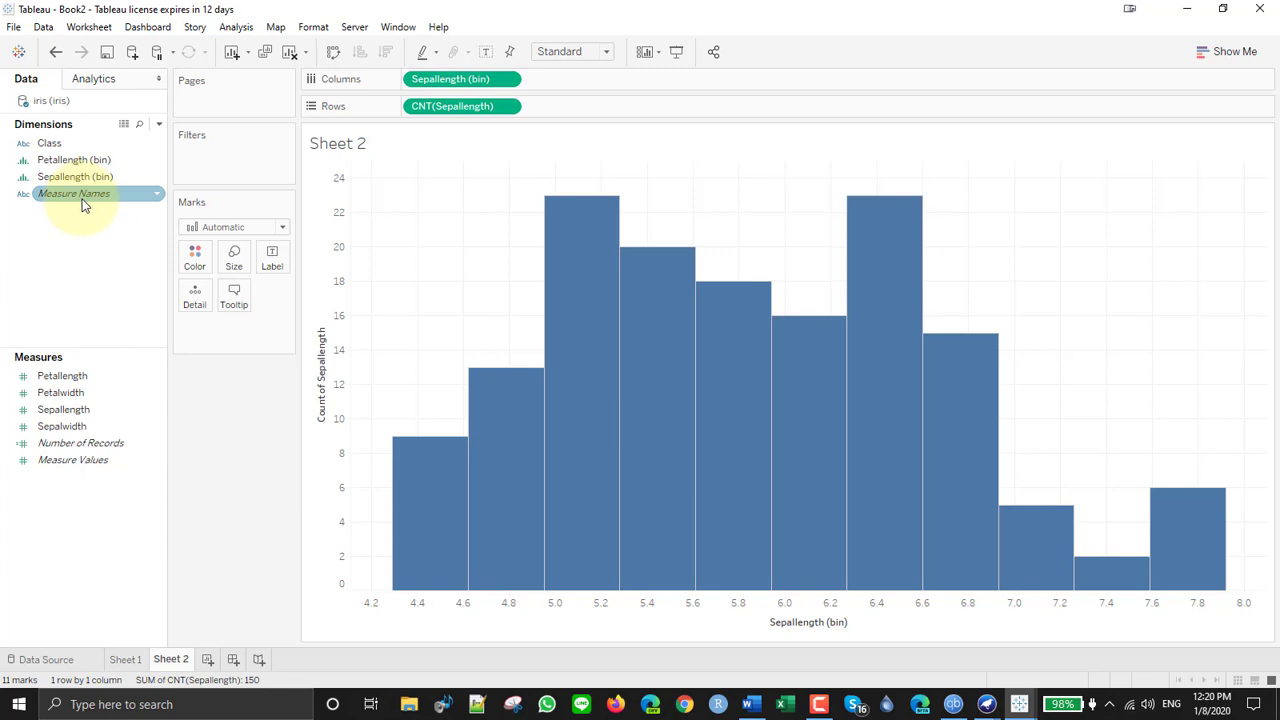
pyautogui.click(55, 178)
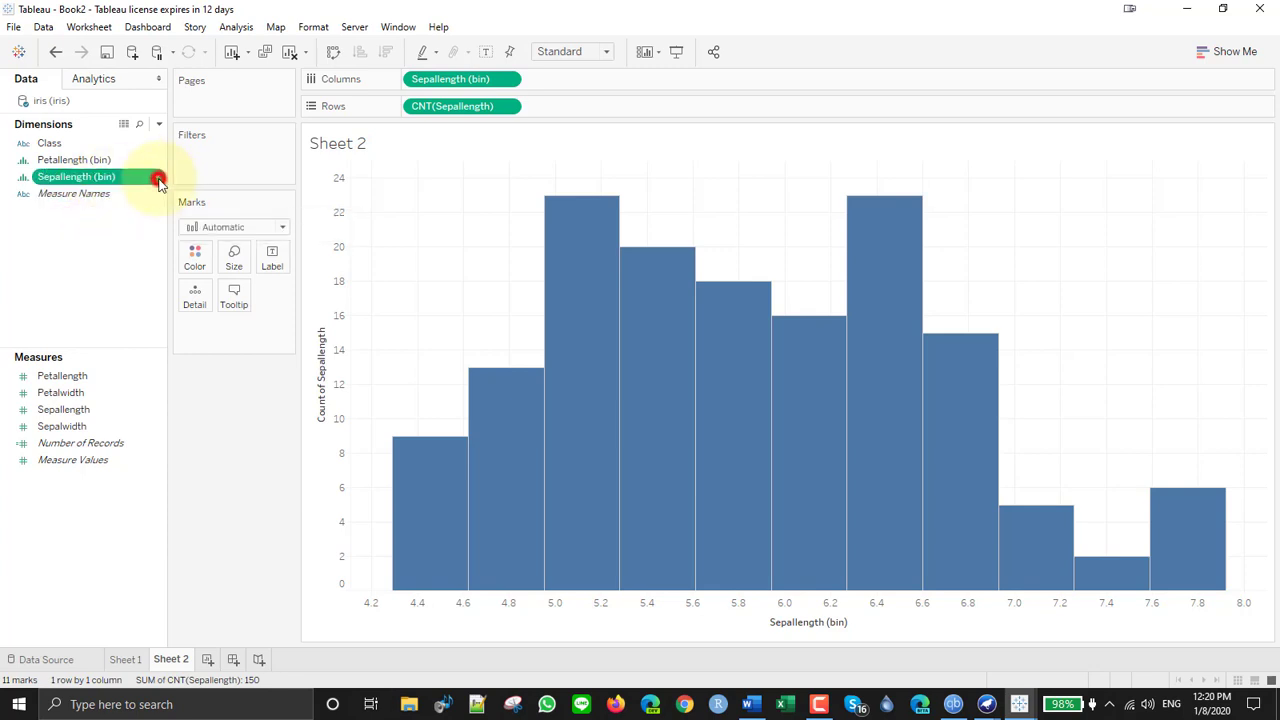
# Set the Sepallength bin size to 0.55, then change it to 0.6, giving seven bars
pyautogui.click(158, 180)
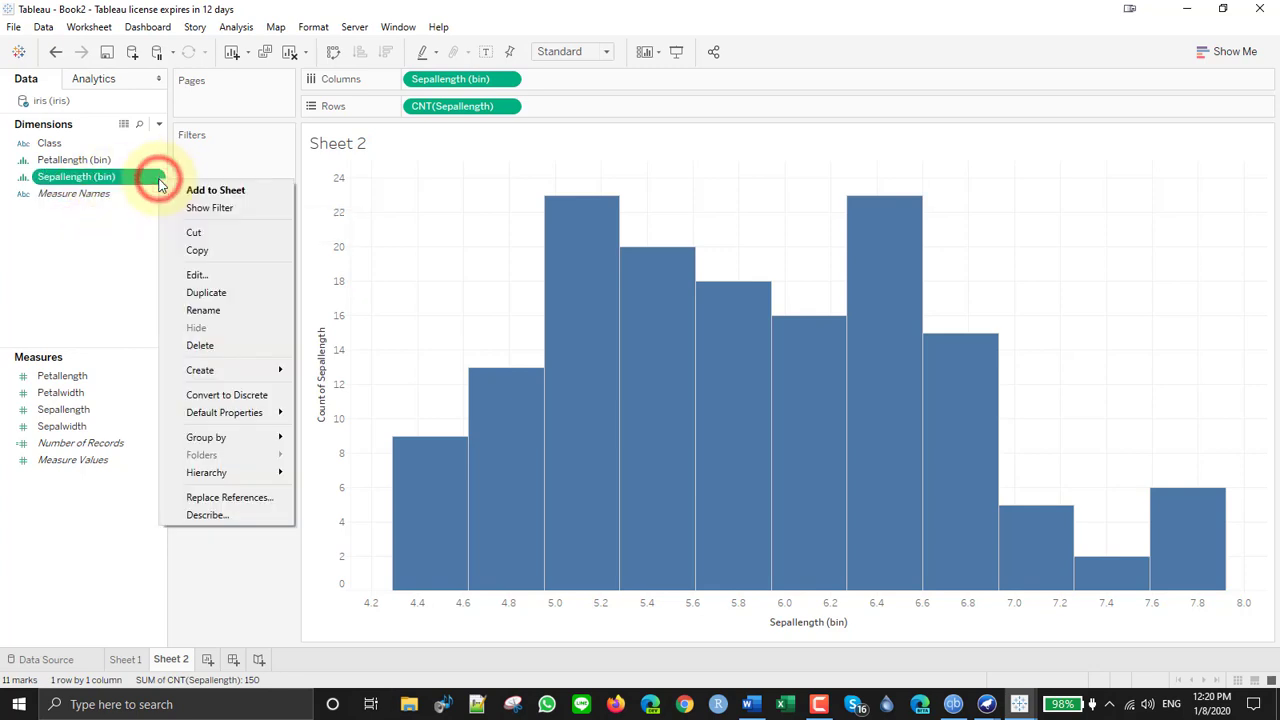
pyautogui.click(206, 274)
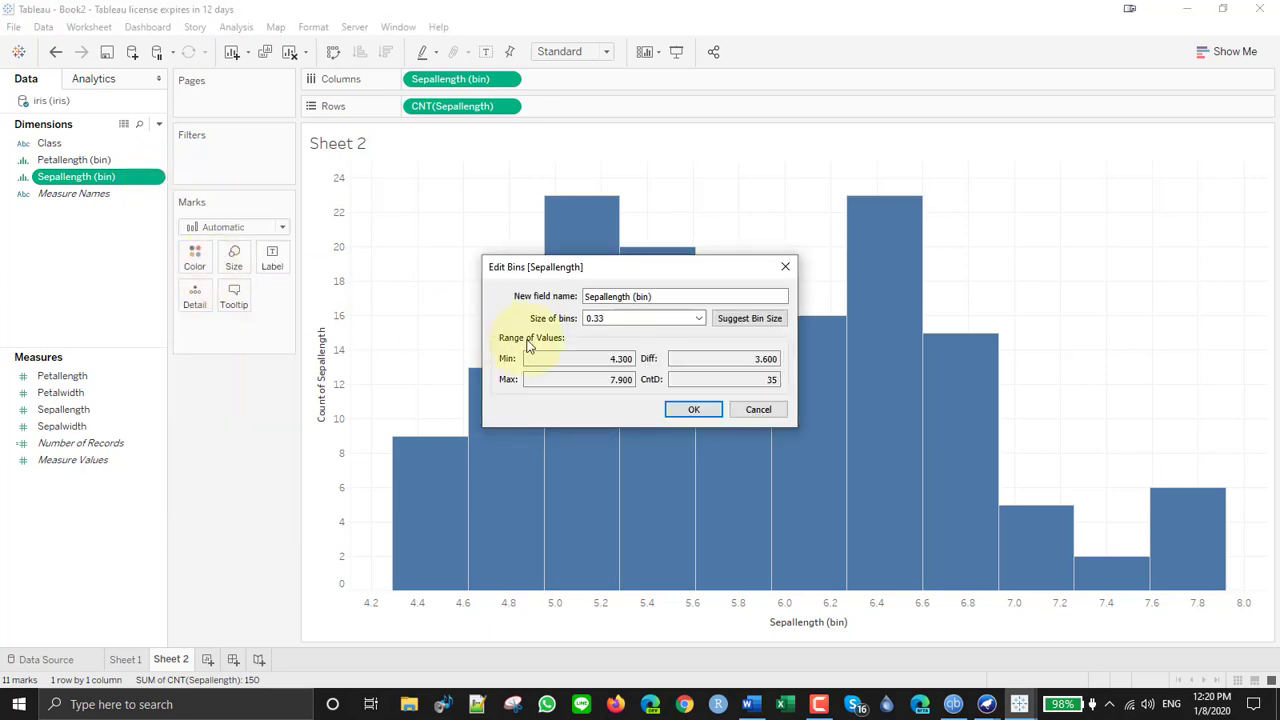
pyautogui.doubleClick(618, 318)
pyautogui.write('0.55')
pyautogui.press('Return')
pyautogui.rightClick(155, 180)
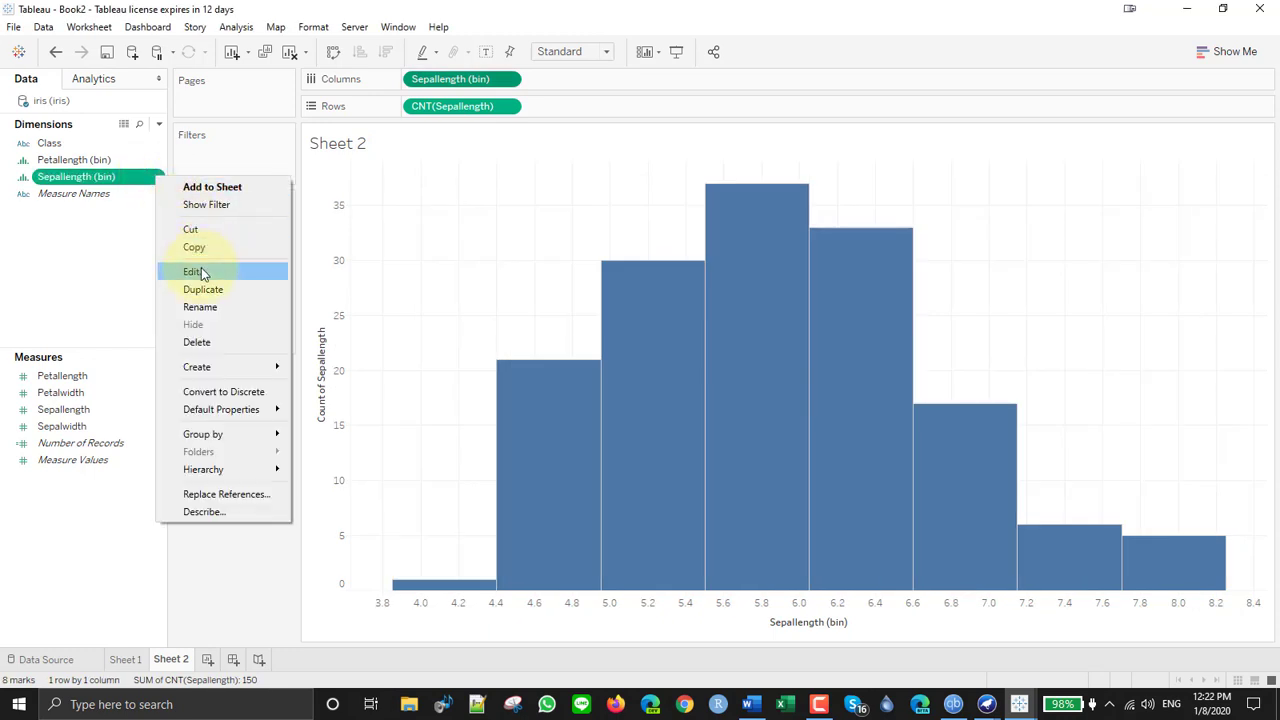
pyautogui.click(199, 272)
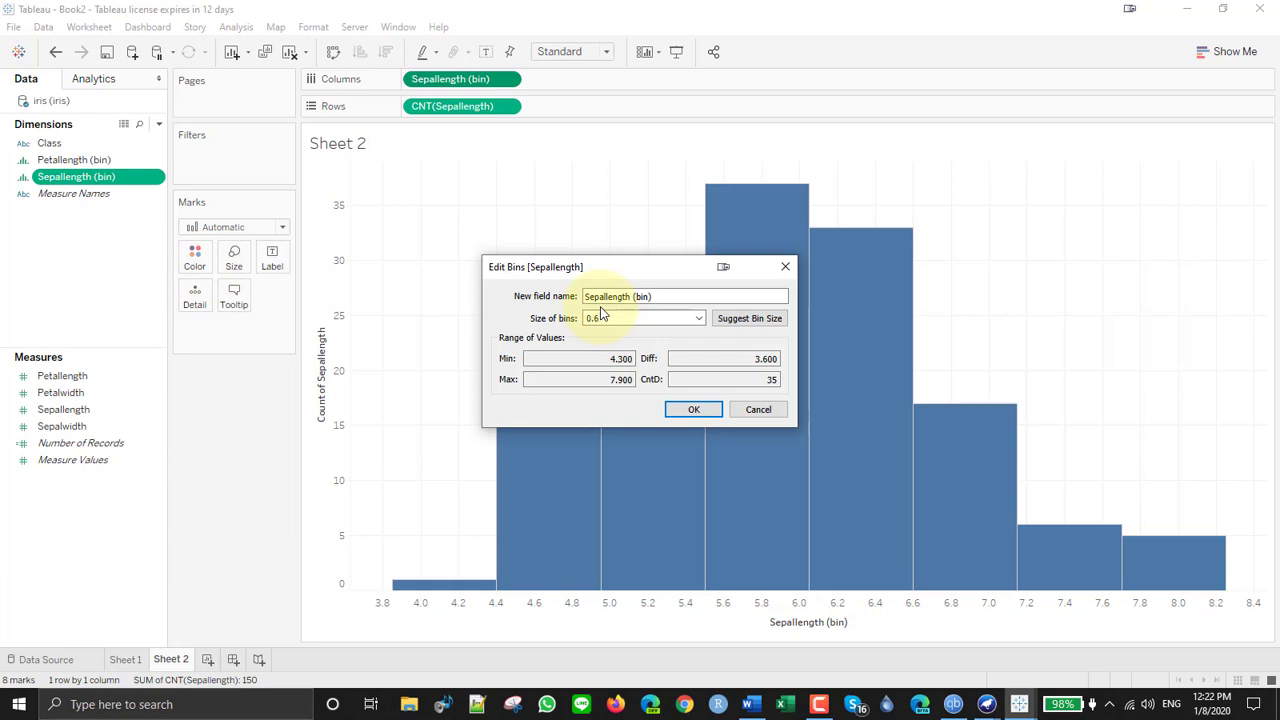
pyautogui.click(694, 409)
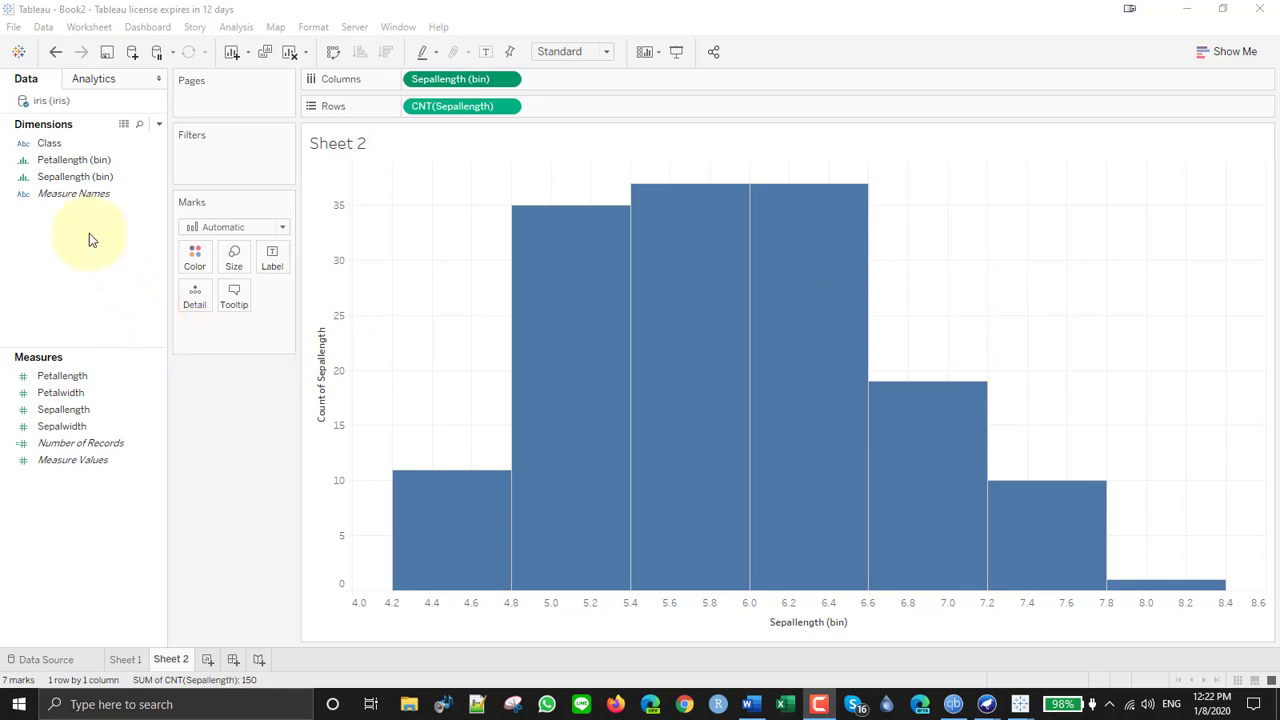
# Put Class on Color so each bar stacks Iris-setosa, Iris-versicolor and Iris-virginica counts
pyautogui.click(49, 146)
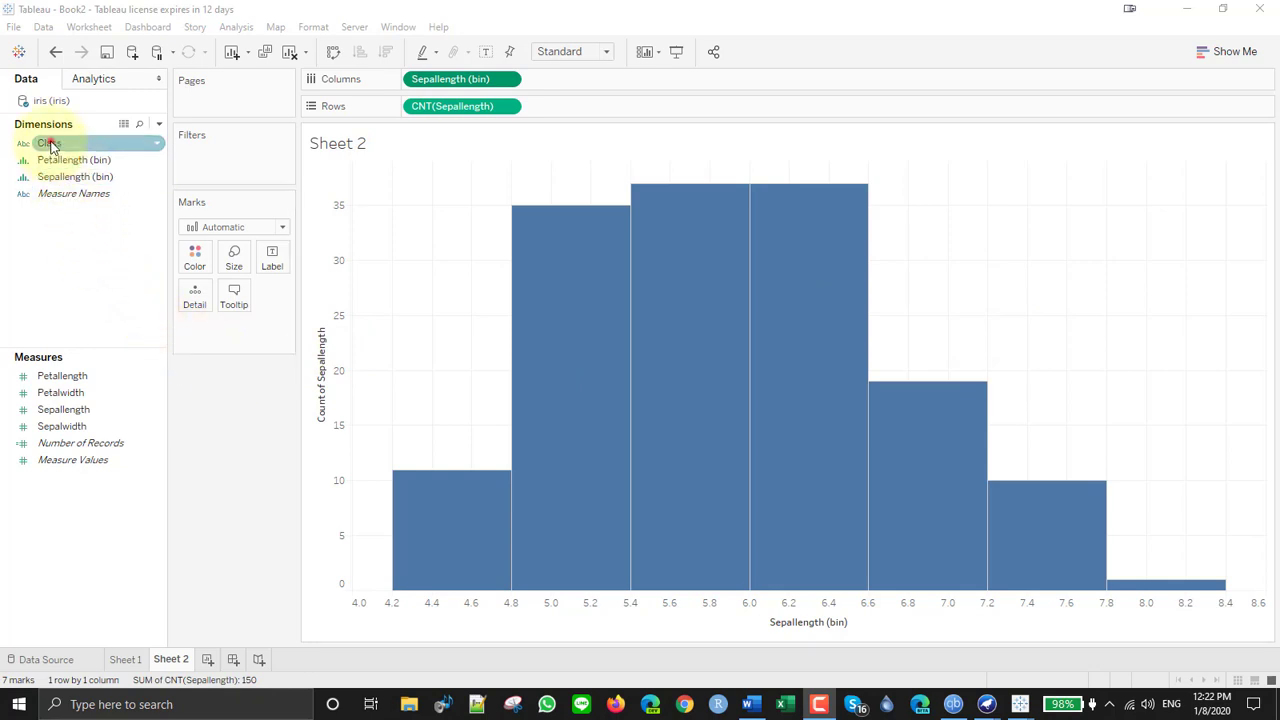
pyautogui.moveTo(52, 146); pyautogui.dragTo(205, 258)
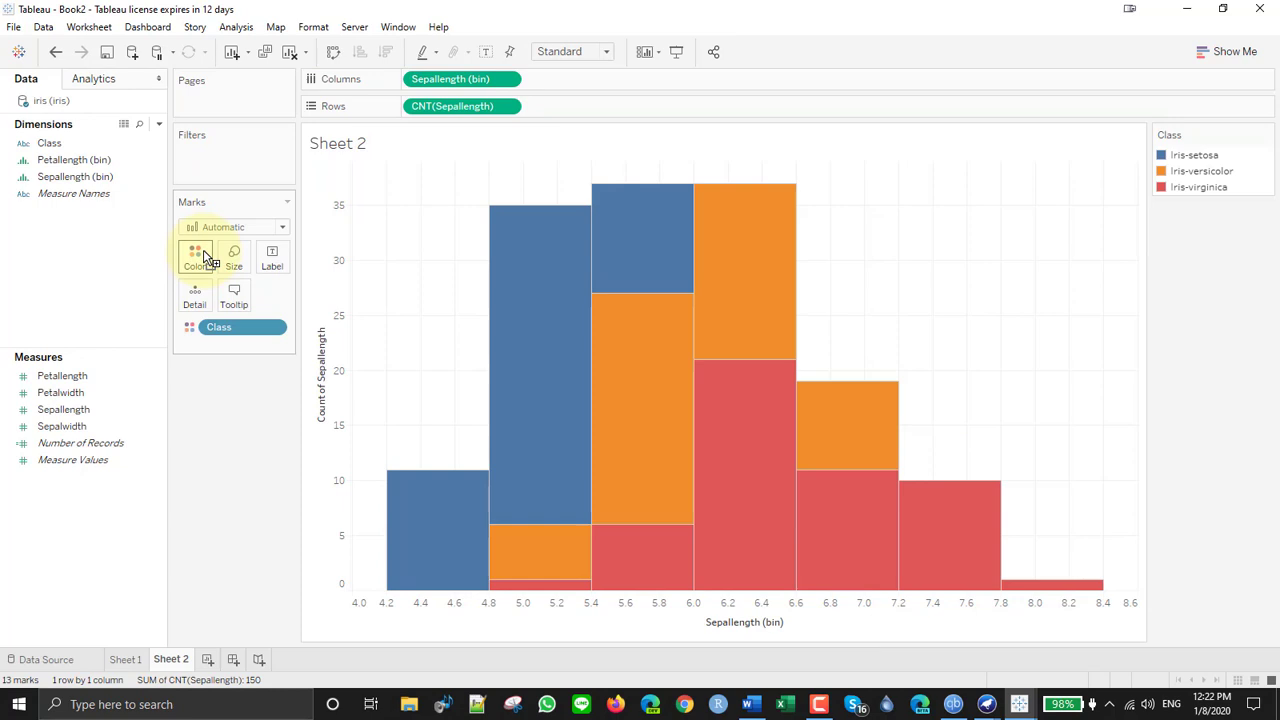
pyautogui.moveTo(515, 407)
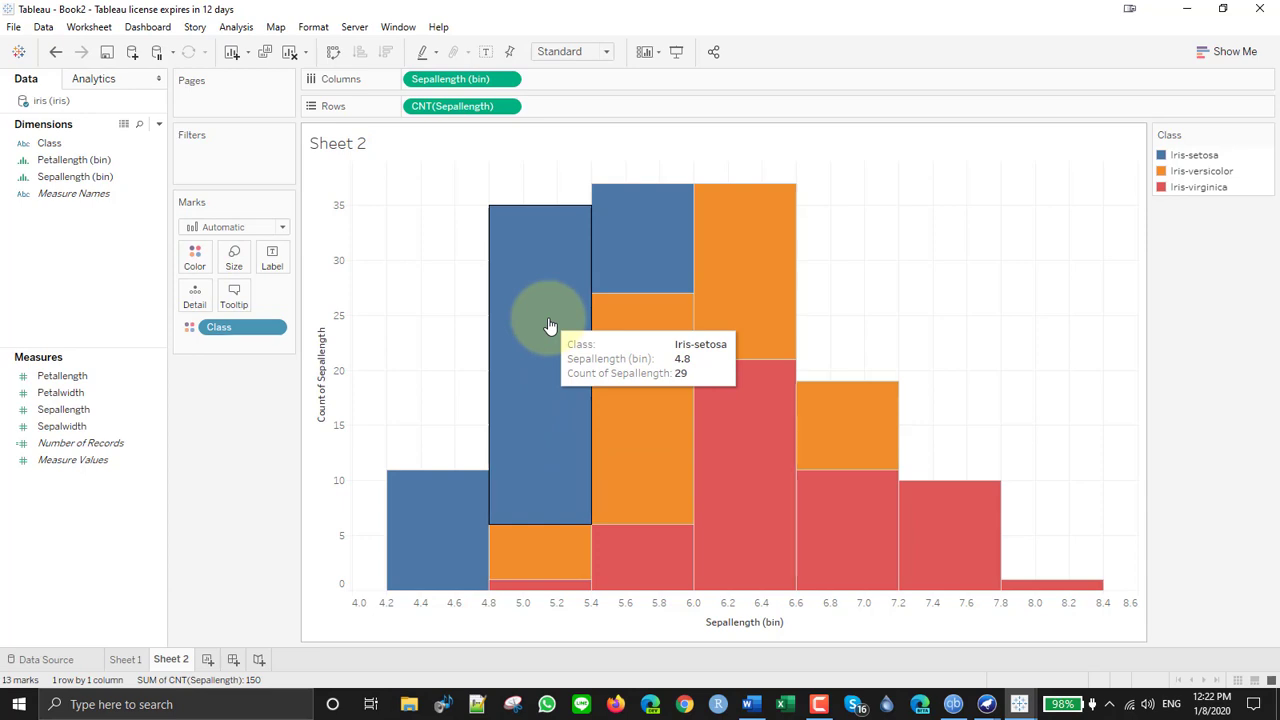
pyautogui.moveTo(538, 552)
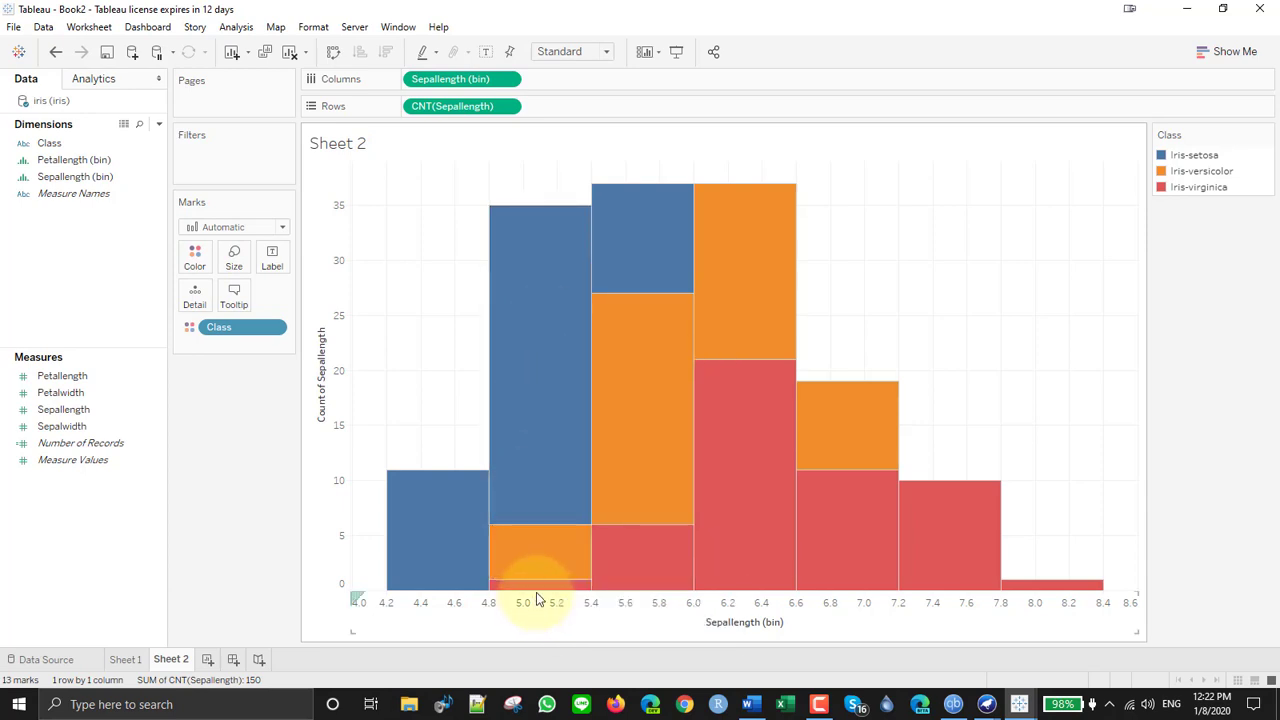
# Compare the coloured Tableau histogram with the Weka Explorer histogram
pyautogui.click(986, 704)
pyautogui.click(1049, 658)
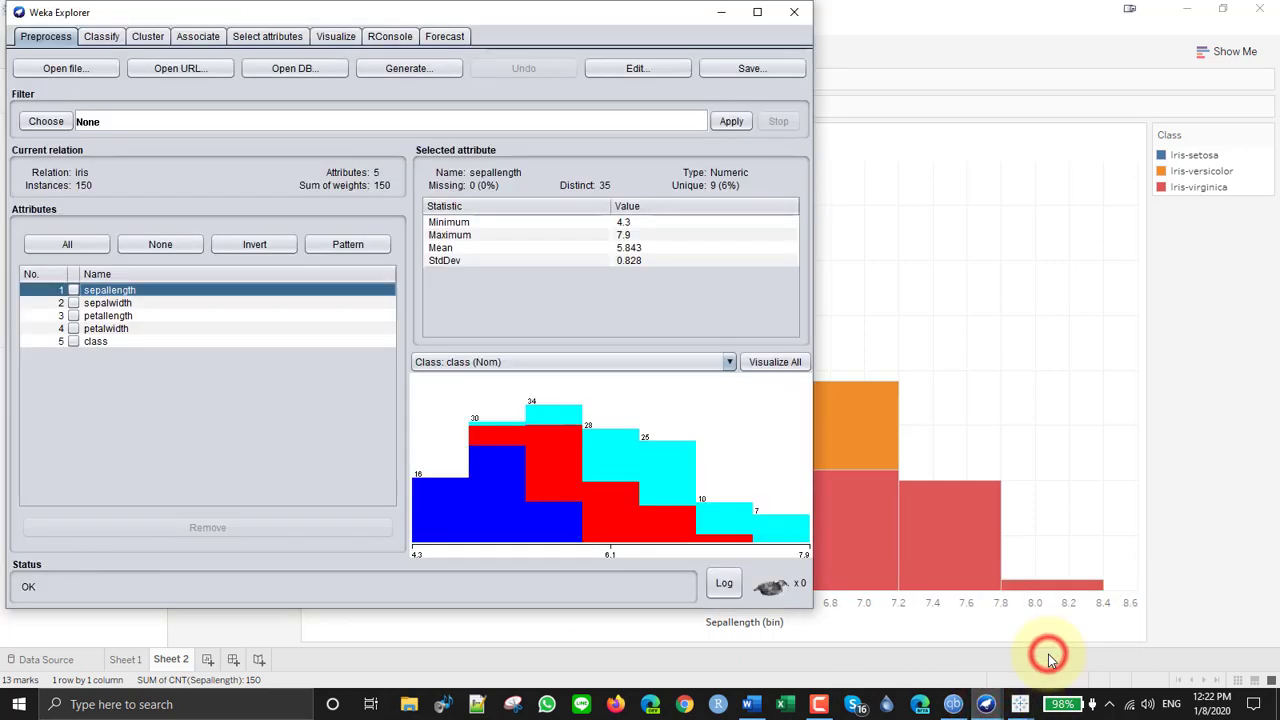
pyautogui.click(1046, 657)
# Sort the Class legend in descending order so Iris-virginica stacks on top
pyautogui.click(122, 162)
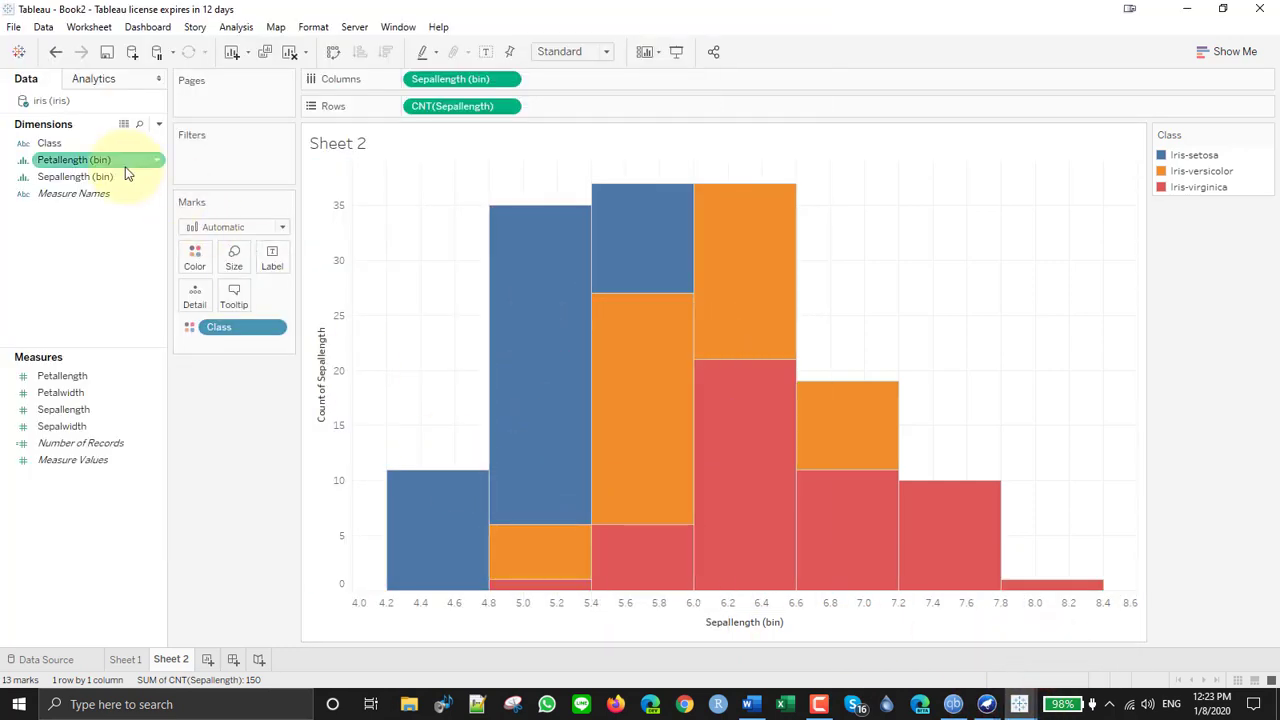
pyautogui.click(122, 176)
pyautogui.click(1266, 134)
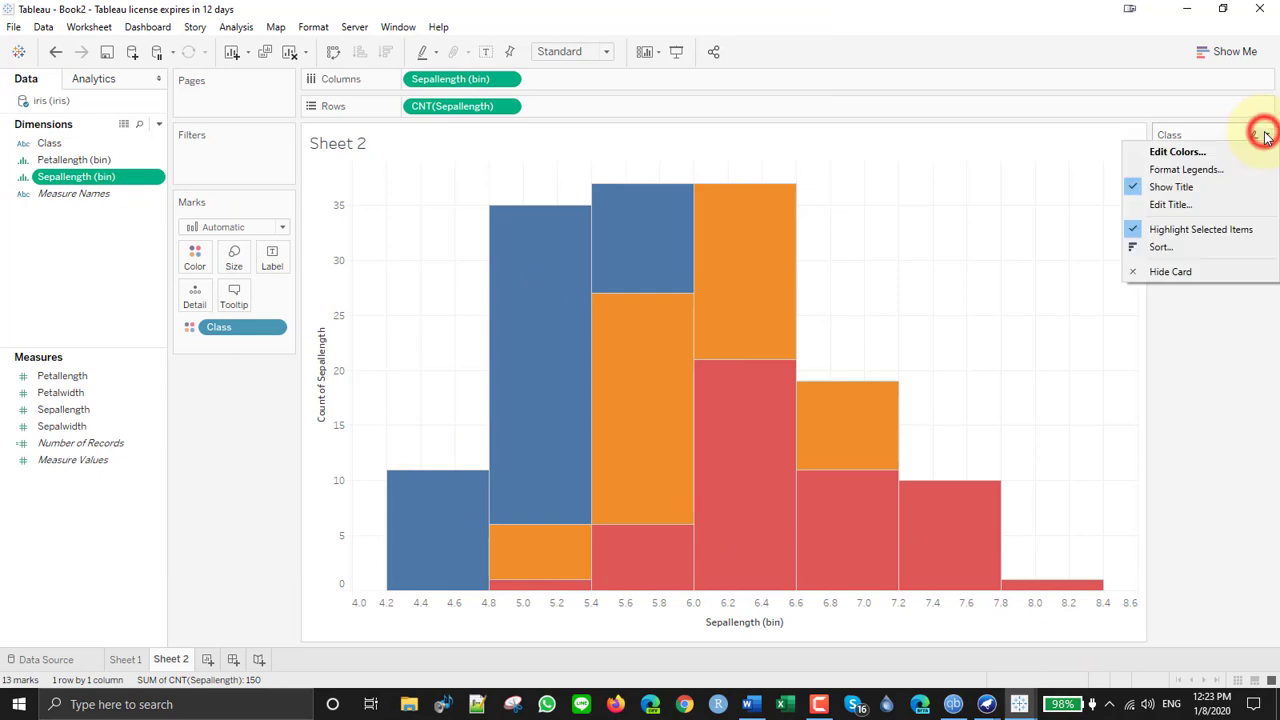
pyautogui.click(1177, 250)
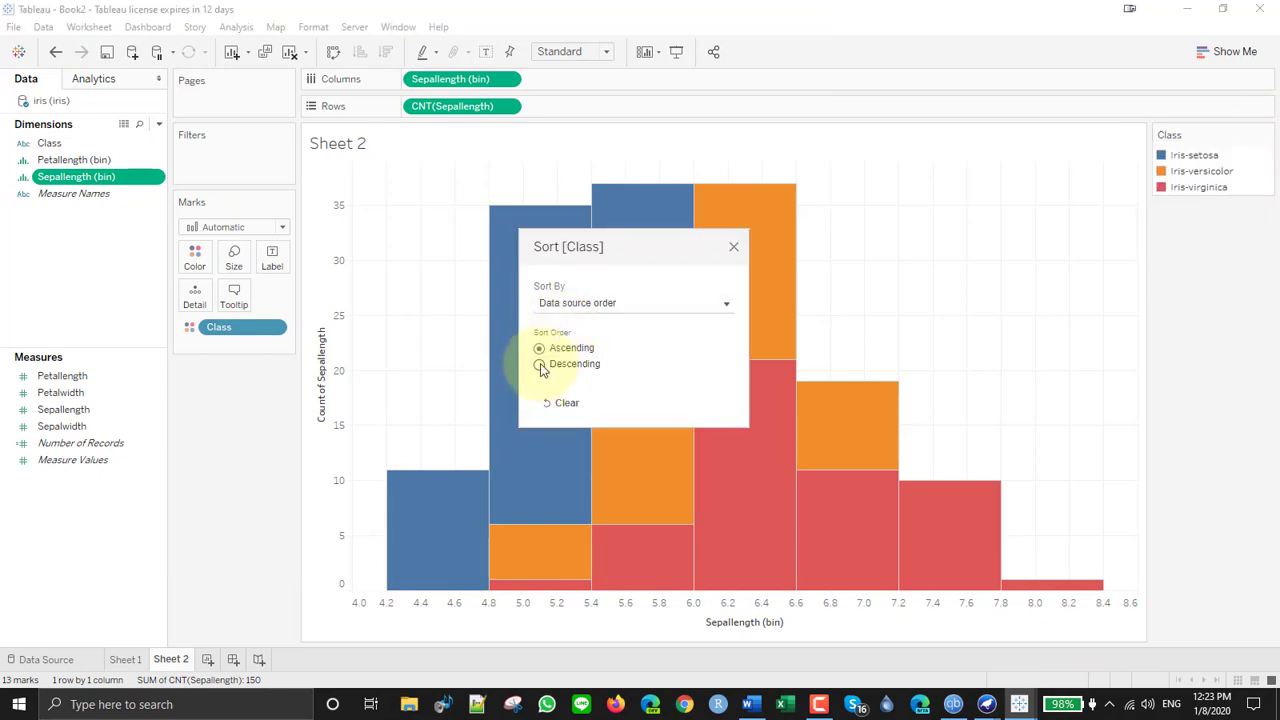
pyautogui.click(540, 365)
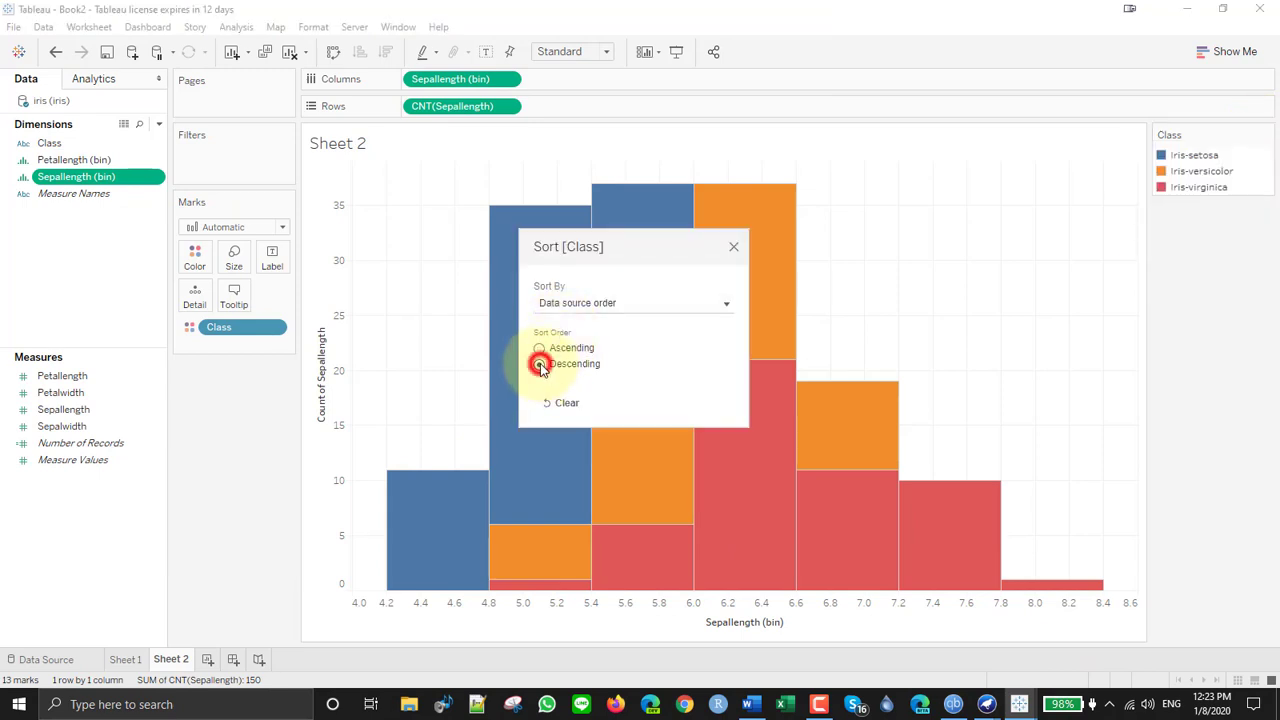
pyautogui.click(734, 248)
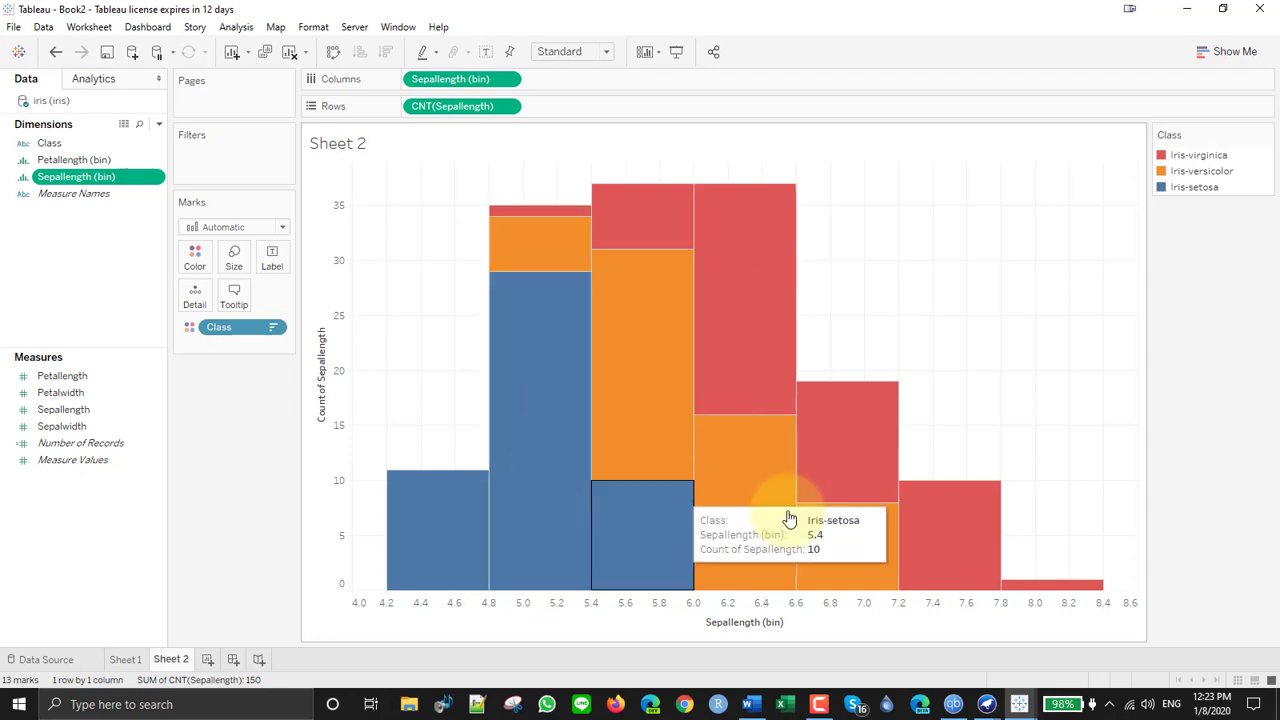
# Move Weka Explorer aside to compare charts, then hide it again
pyautogui.click(987, 704)
pyautogui.moveTo(1235, 30); pyautogui.dragTo(985, 42)
pyautogui.click(1116, 34)
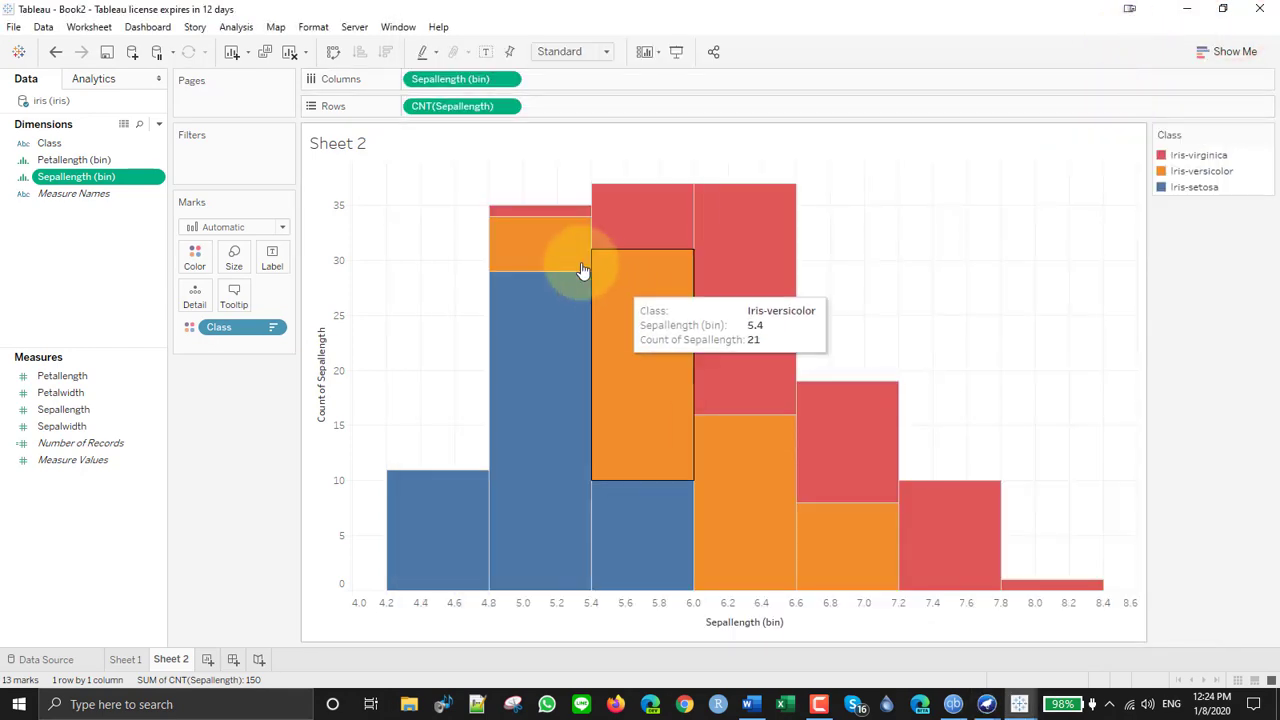
# Title the sheet "Sepal Length with Class Overlay" in large green text
pyautogui.rightClick(360, 143)
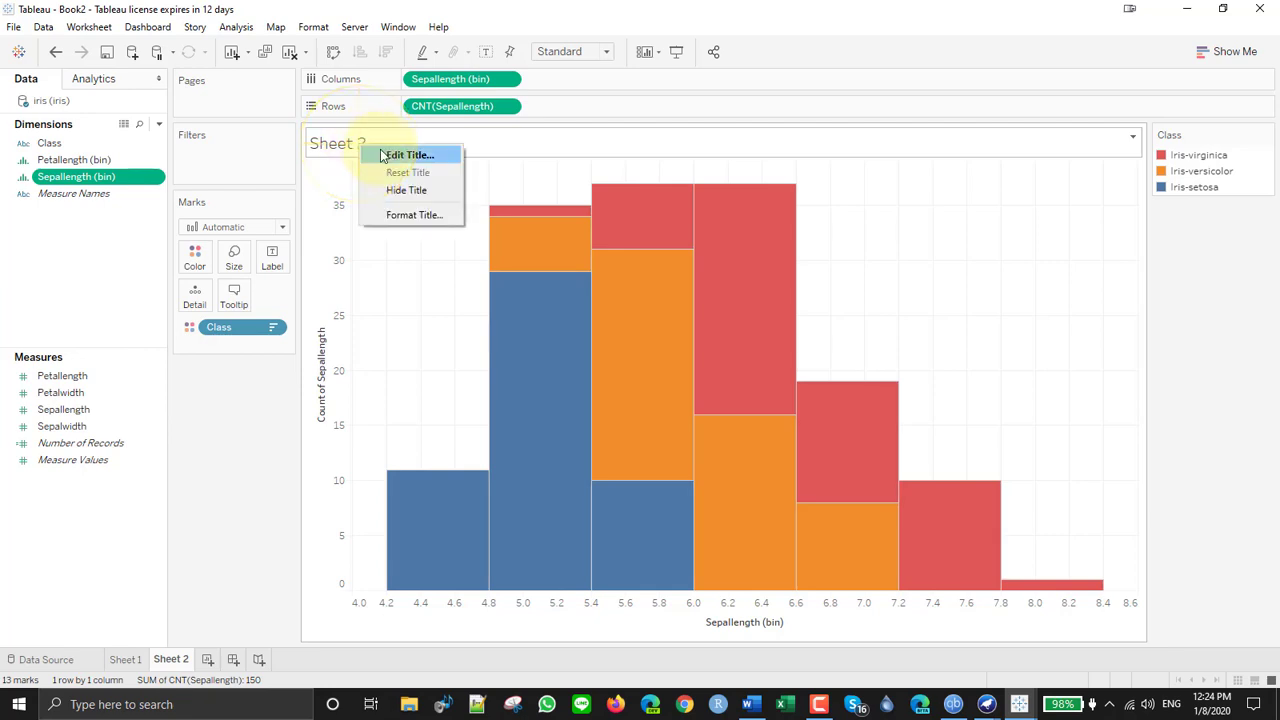
pyautogui.click(381, 155)
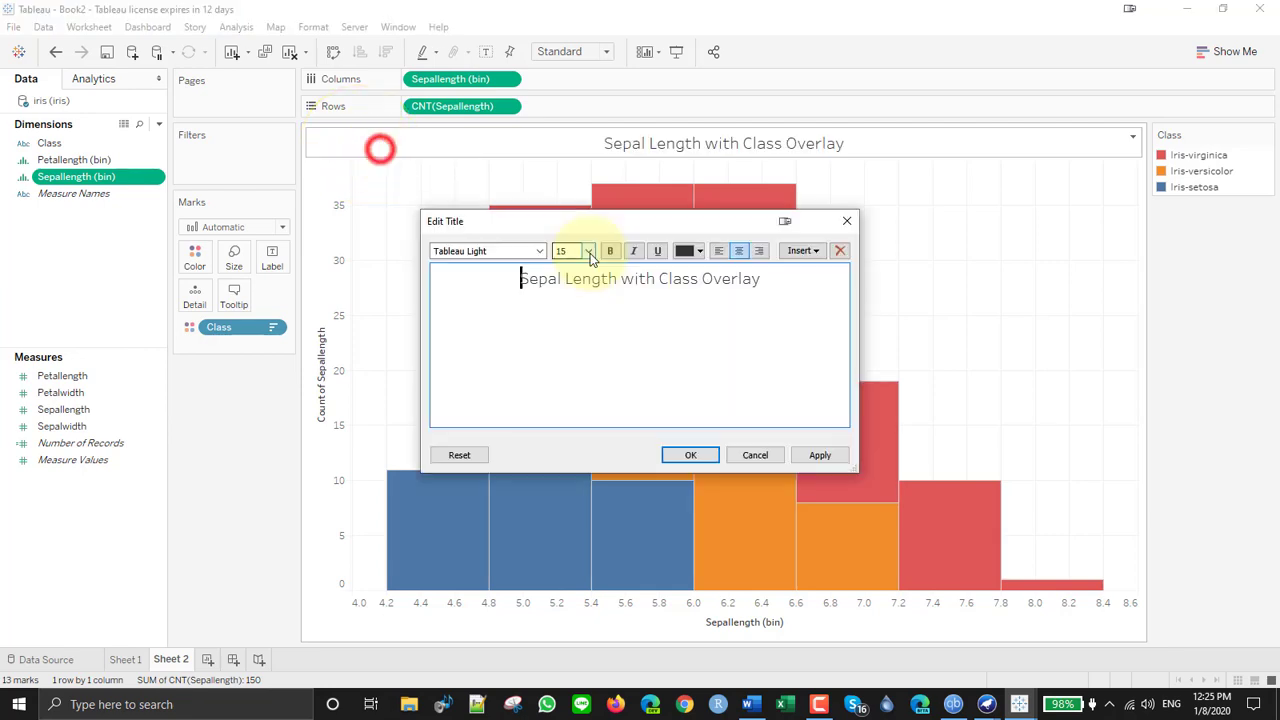
pyautogui.click(683, 454)
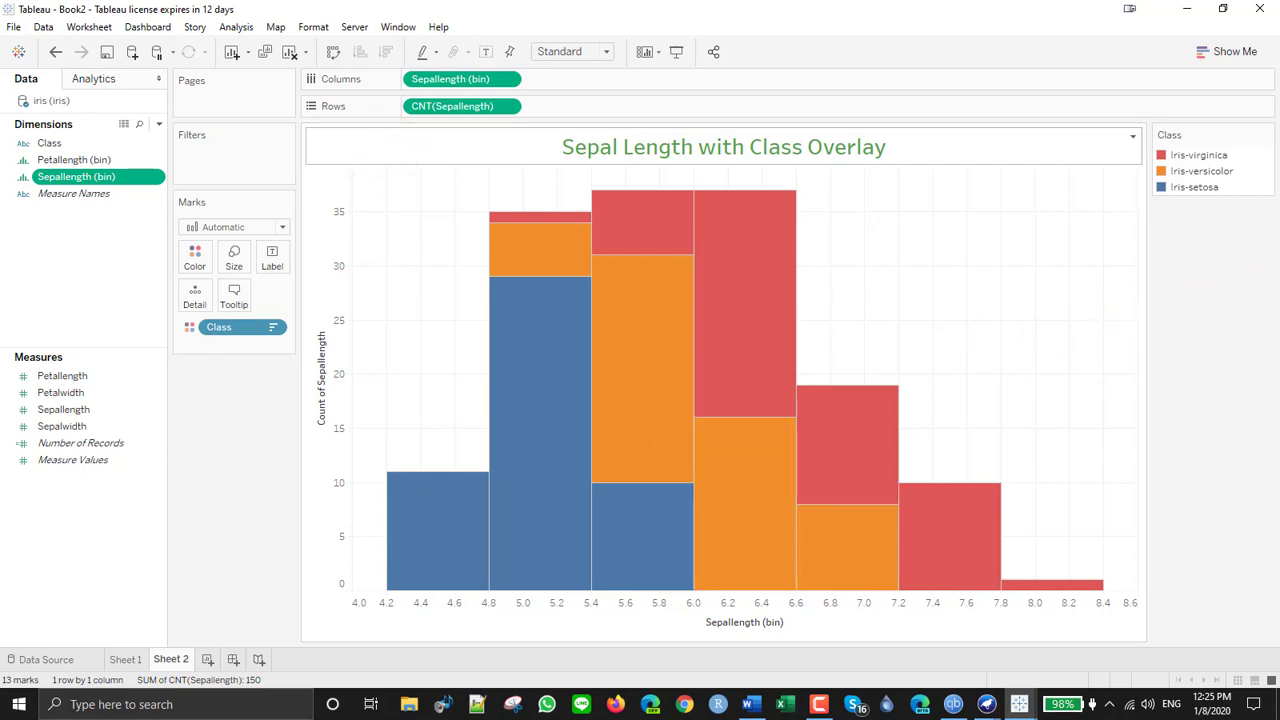
# Enlarge the Sepallength (bin) and Count of Sepallength axis title fonts
pyautogui.rightClick(742, 625)
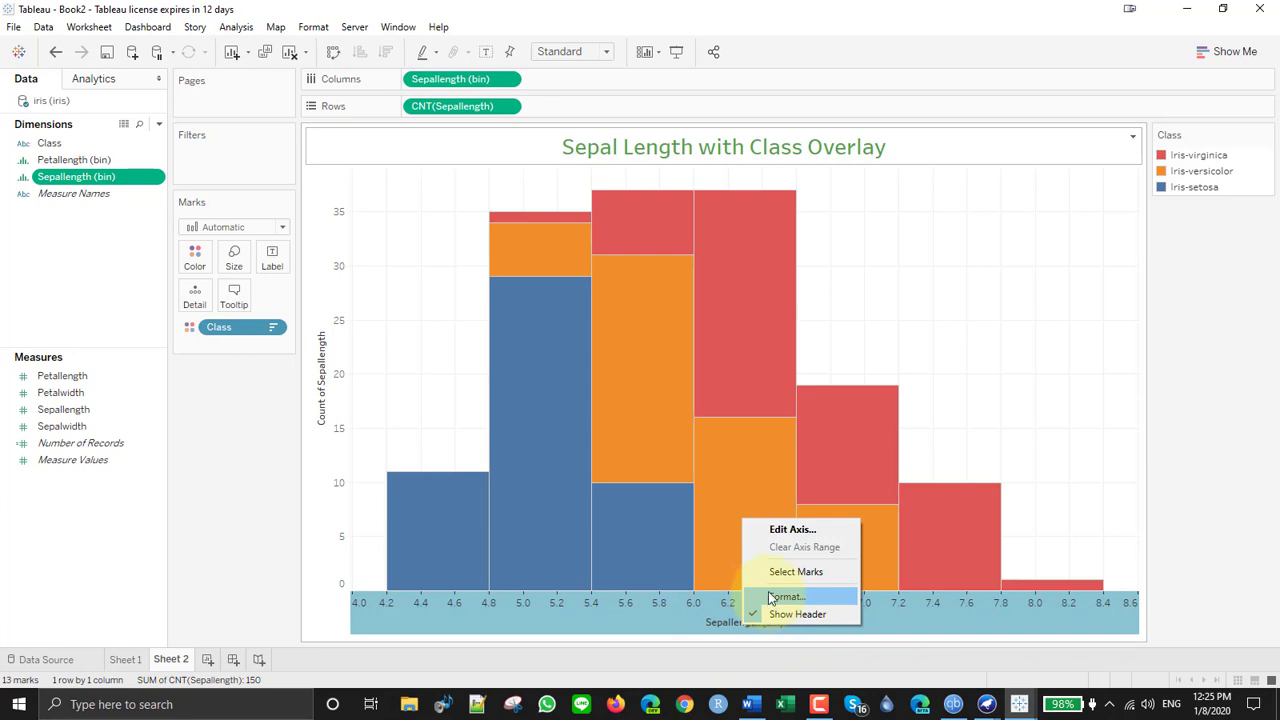
pyautogui.click(773, 597)
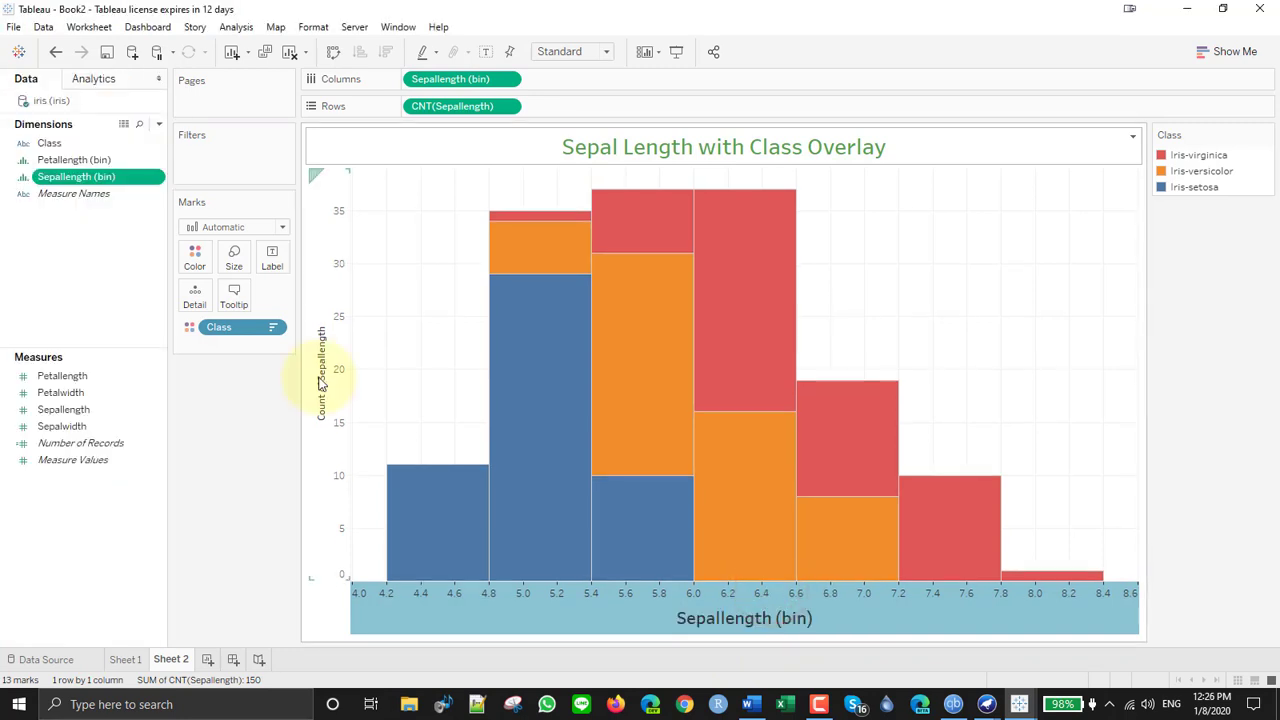
pyautogui.rightClick(320, 382)
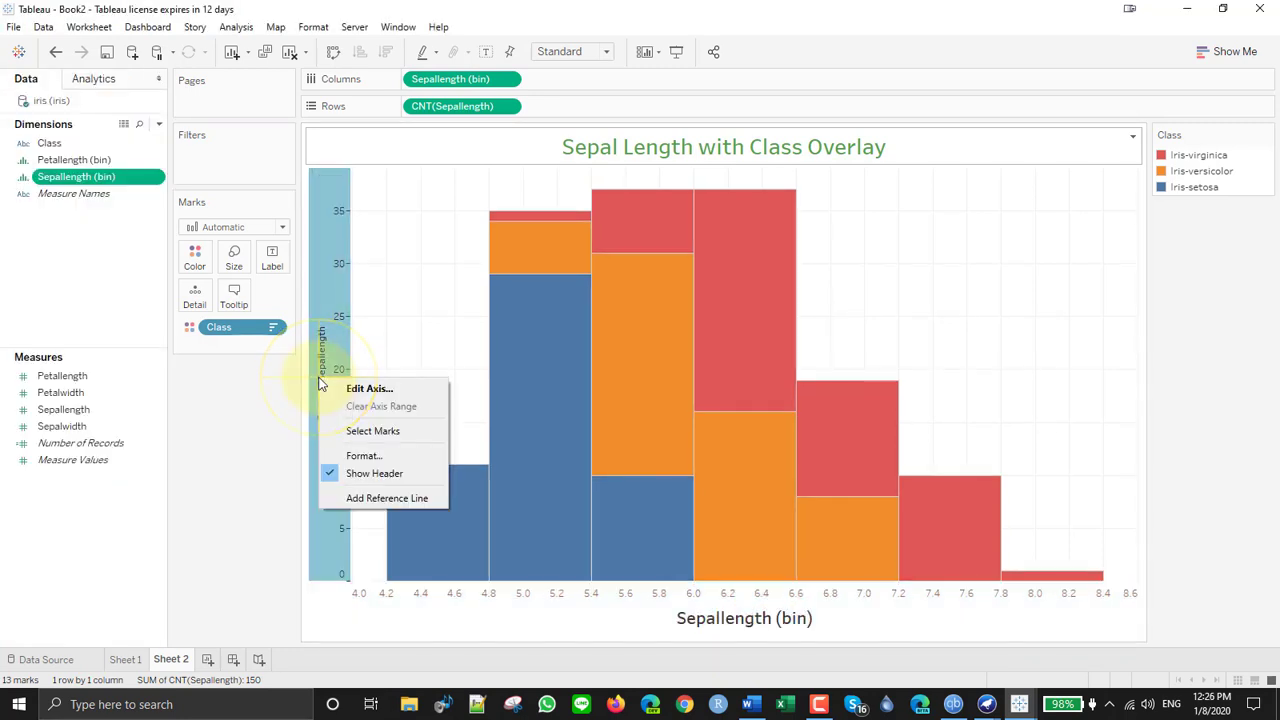
pyautogui.click(358, 456)
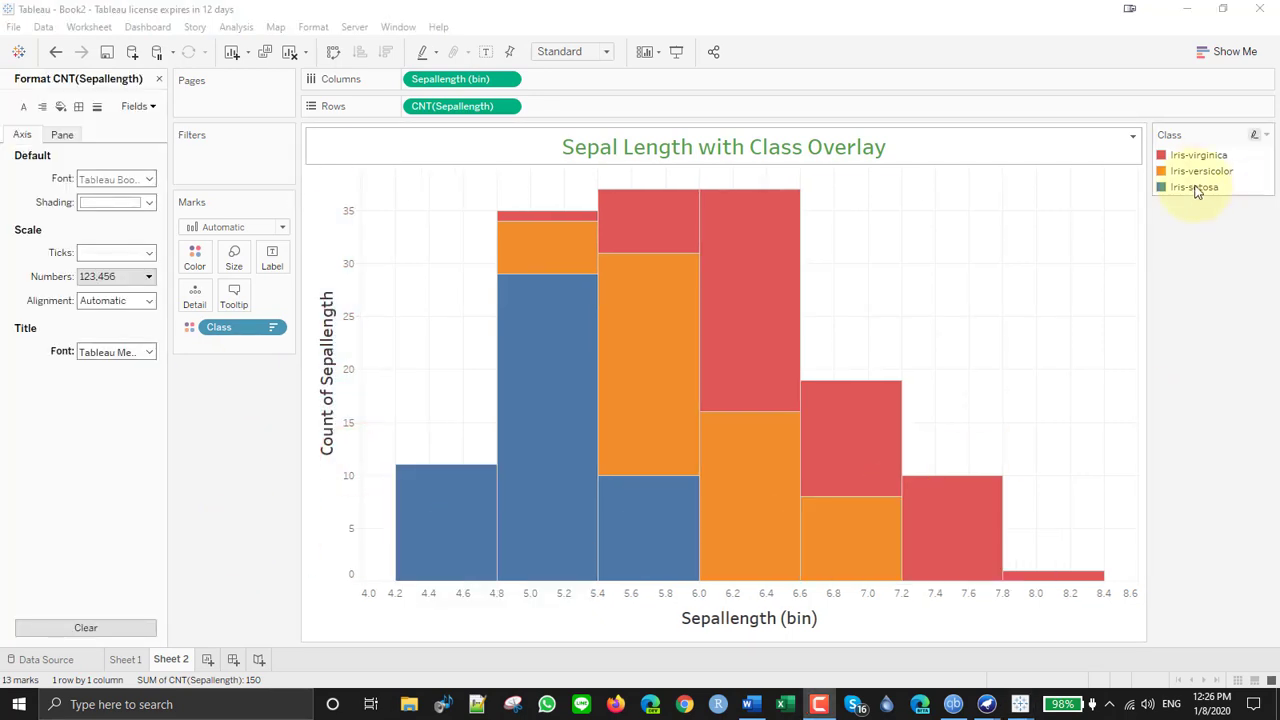
pyautogui.click(1061, 216)
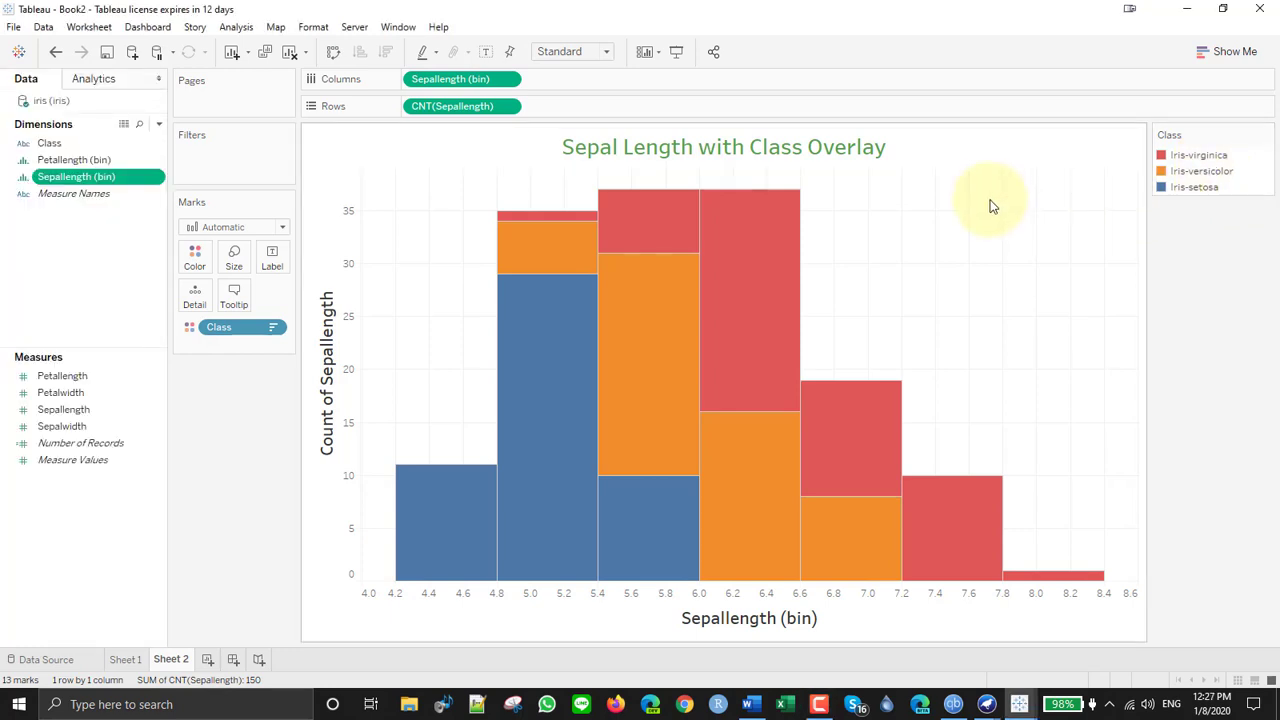